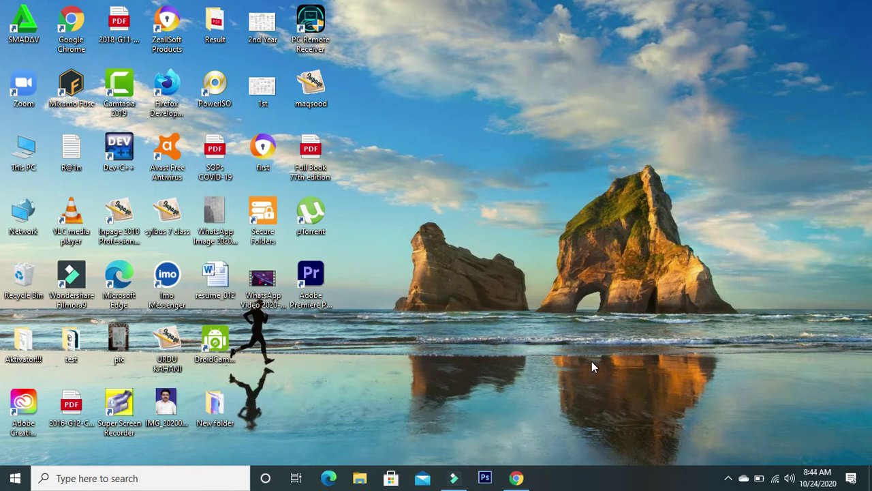
Step: In a new Chrome tab, search for iub.edu.bwp and open the BA/BSc/B.Com Online Exam announcement on the university's website
click(517, 478)
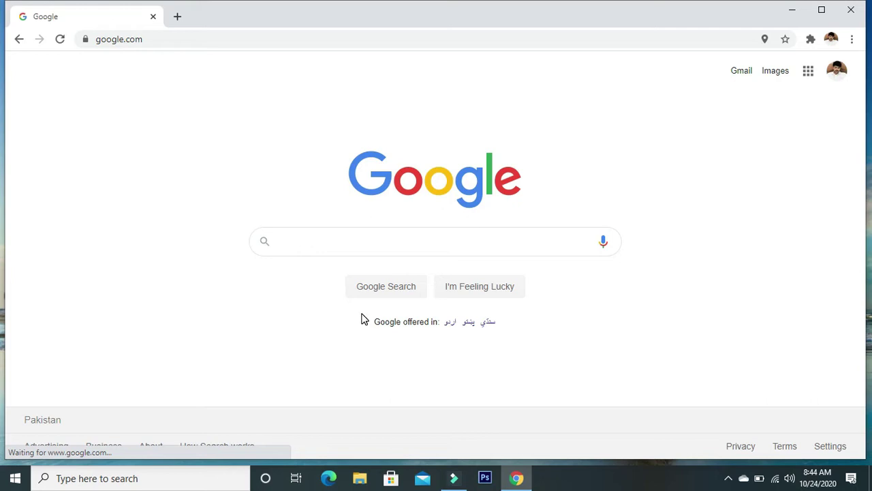
click(177, 19)
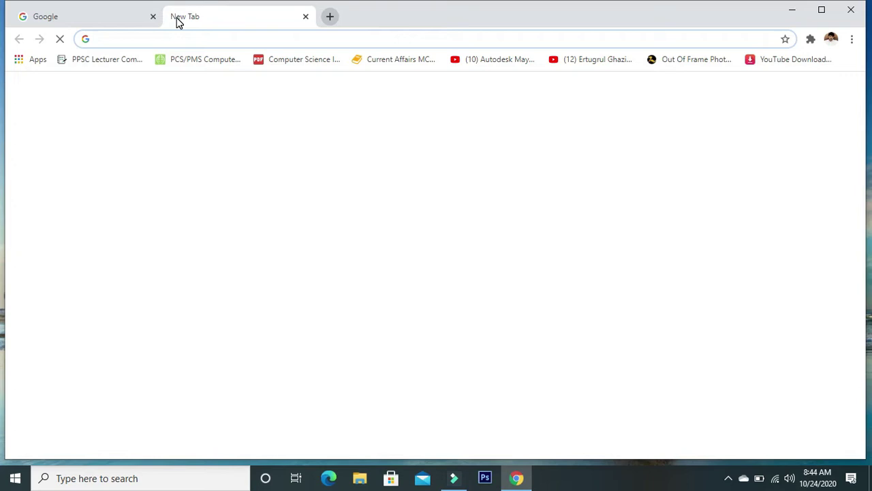
text(iu)
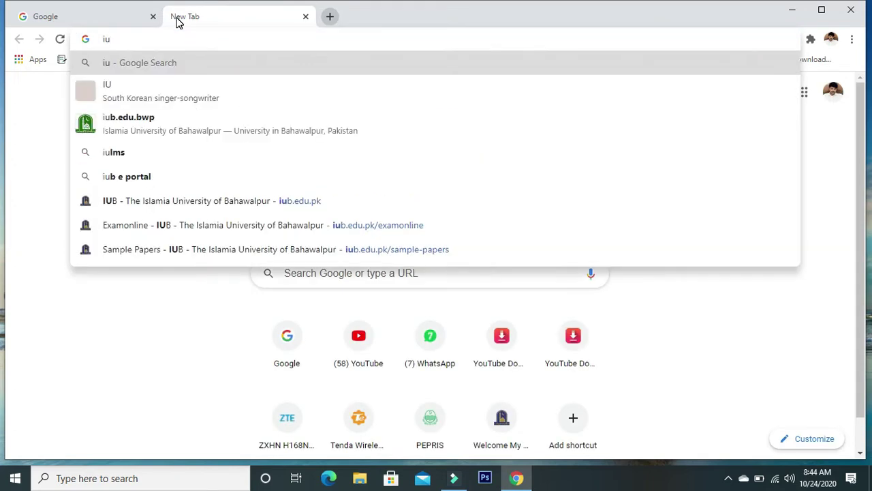
key(Down)
key(Down)
key(Return)
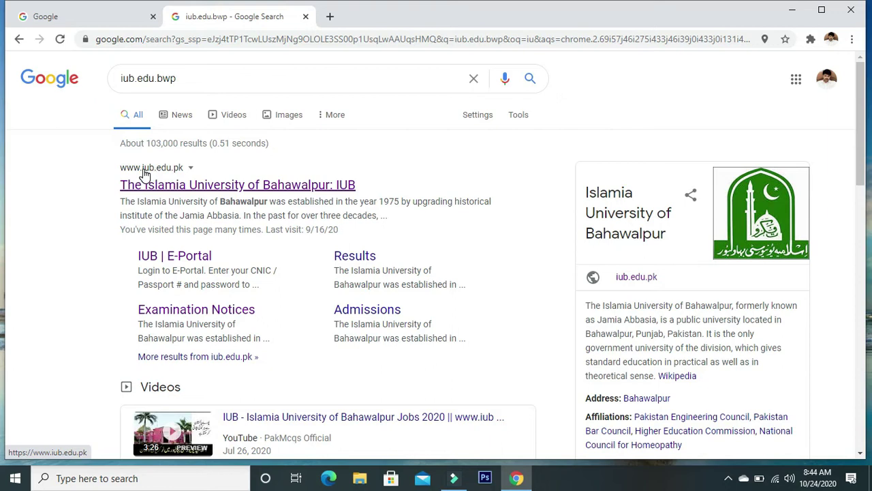
click(170, 175)
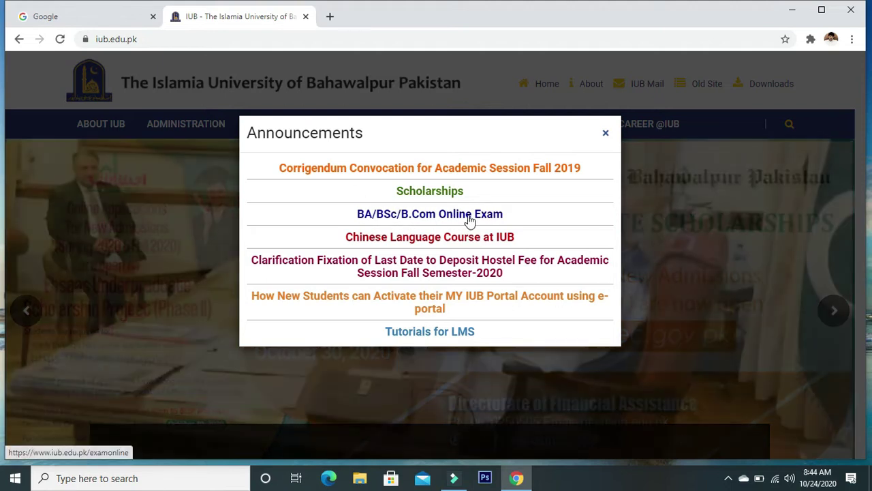
click(469, 220)
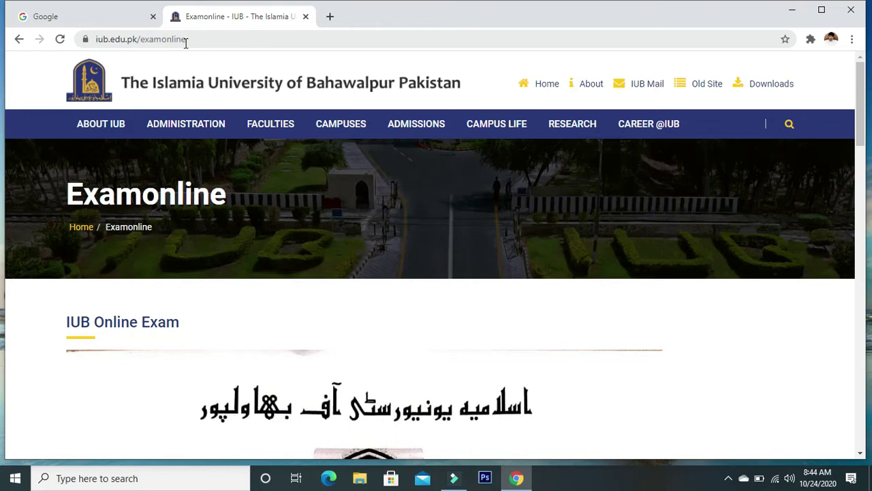
Step: Read the online exam press release and examine the sample paper, practice test and roll number slip links below it
scroll(309, 174, down, 3)
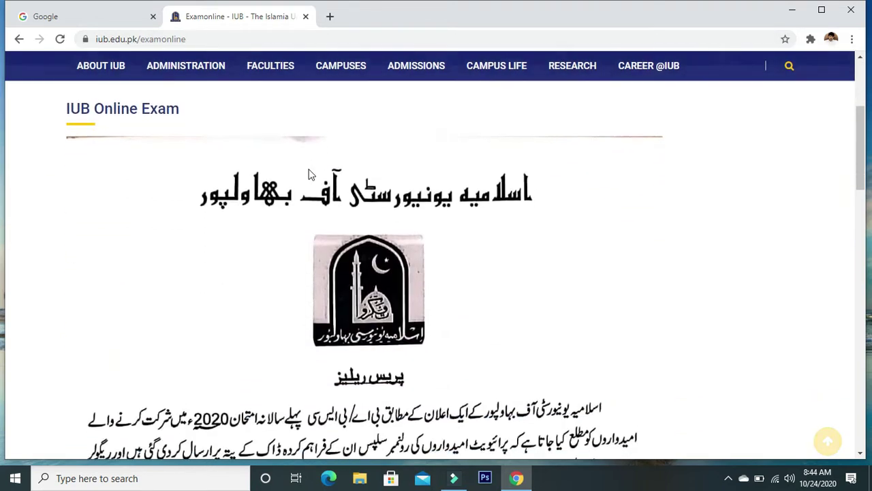
scroll(310, 171, down, 1)
scroll(308, 173, up, 3)
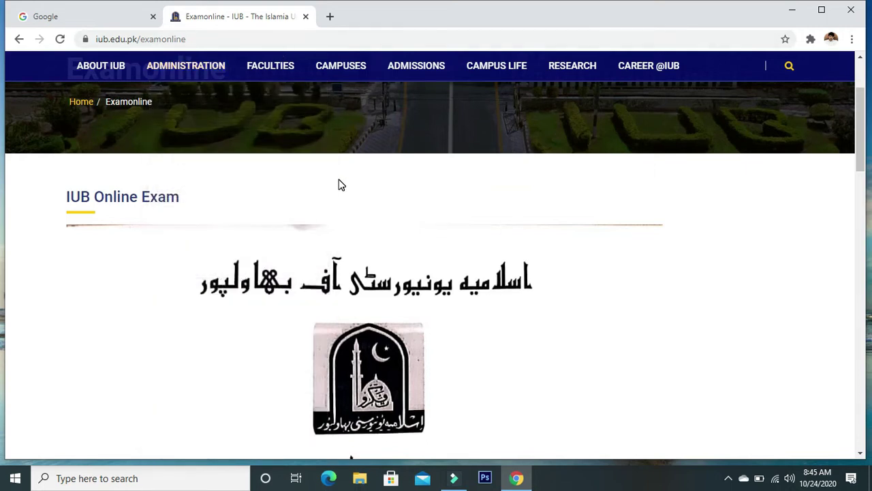
scroll(341, 185, down, 3)
scroll(339, 179, down, 9)
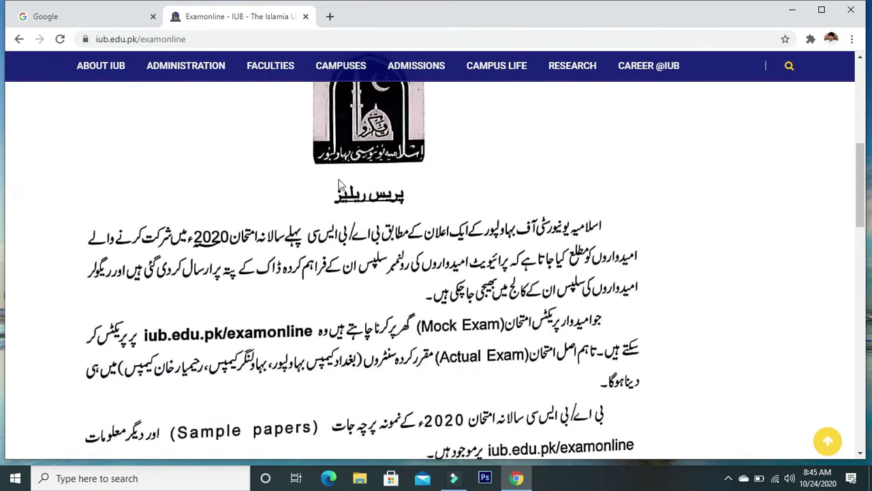
scroll(341, 185, down, 4)
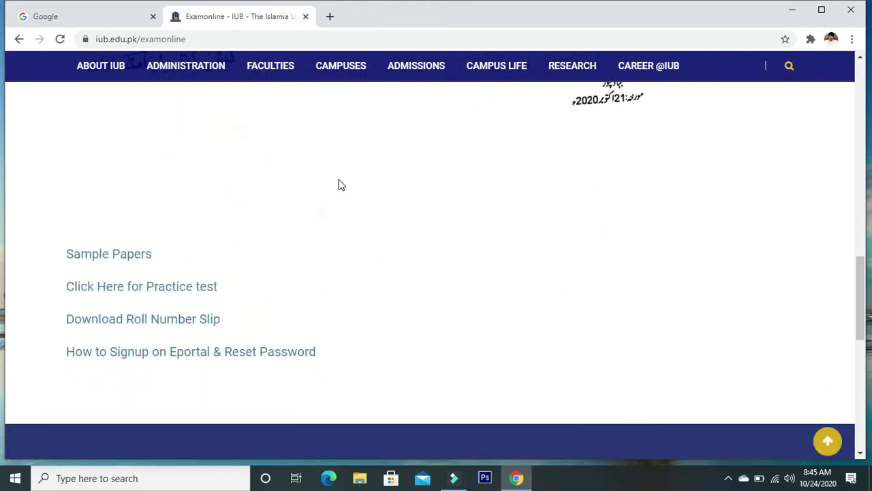
scroll(341, 185, up, 9)
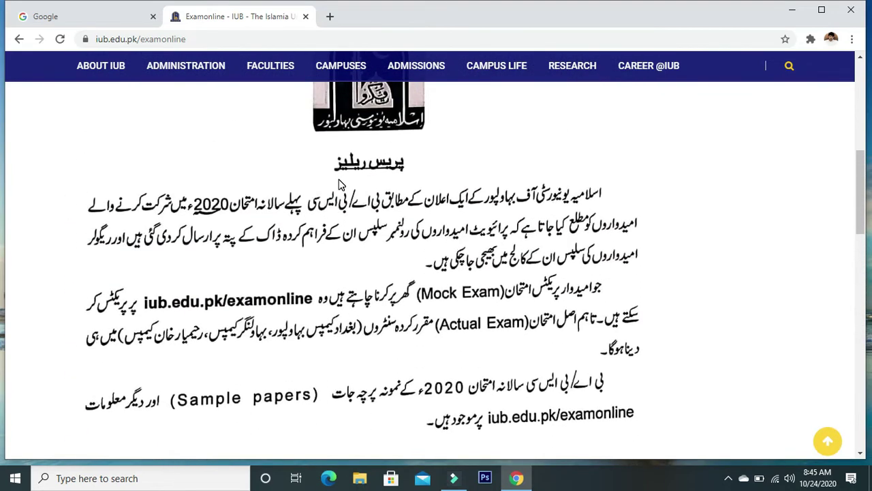
scroll(341, 185, down, 1)
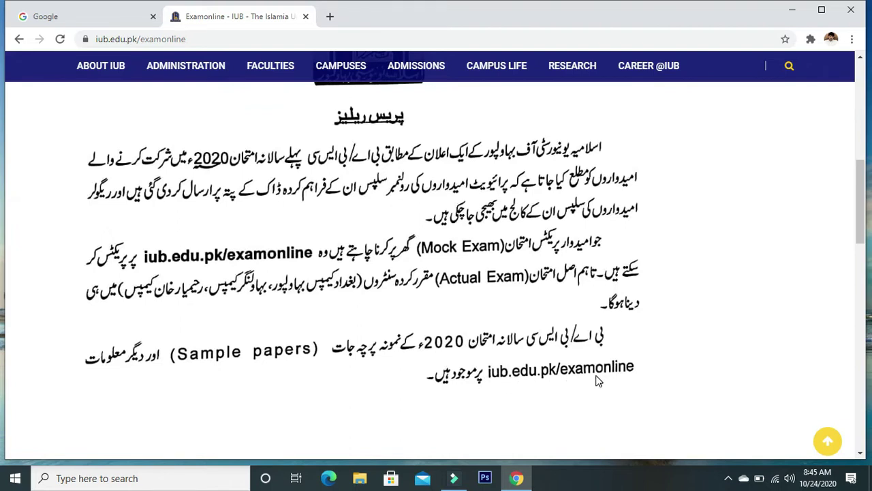
scroll(597, 381, down, 1)
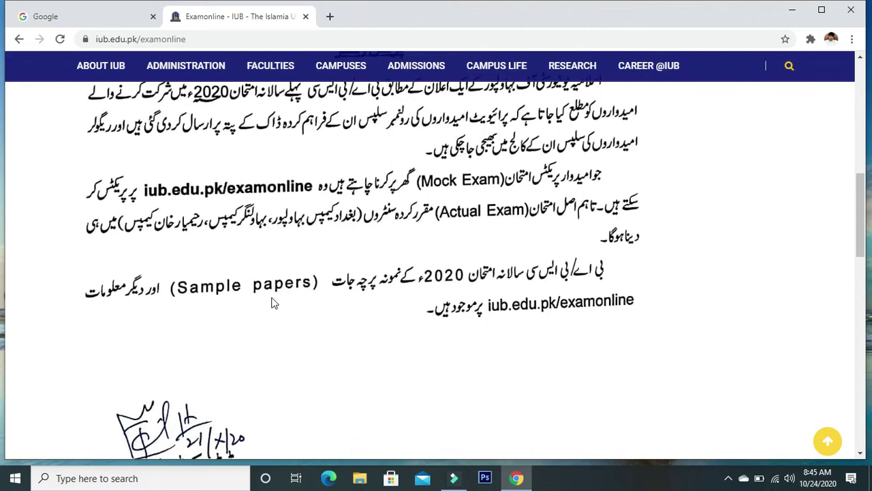
scroll(343, 347, down, 5)
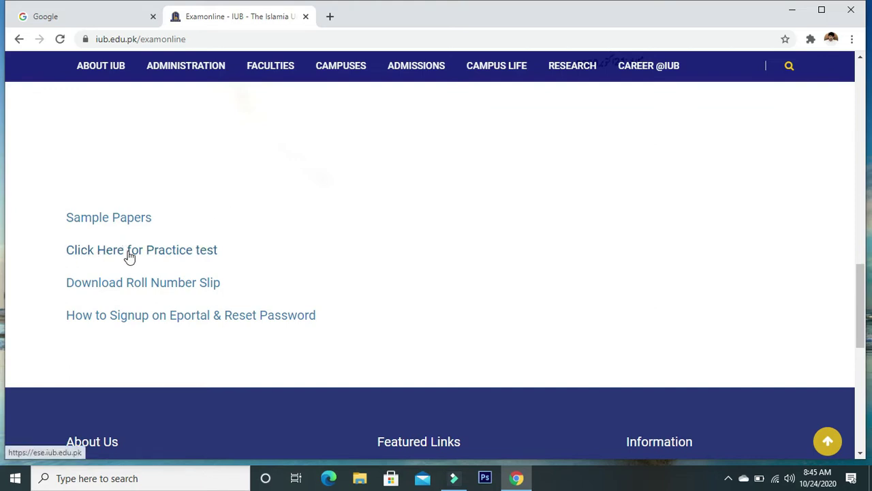
Step: Open the practice test site from the exam page and go to its login form
click(203, 257)
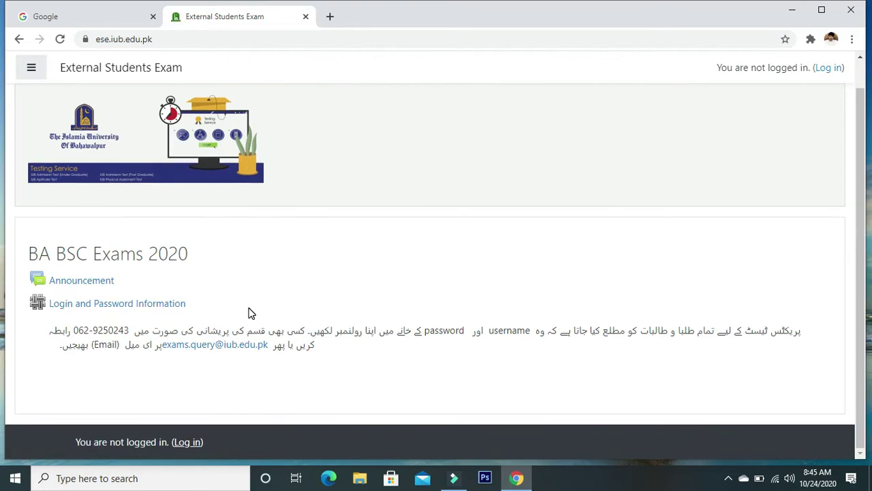
scroll(250, 312, up, 1)
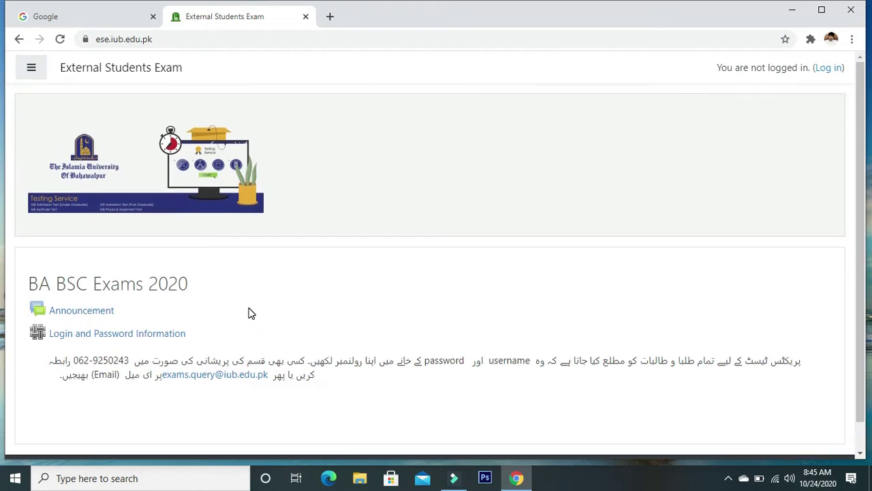
click(830, 70)
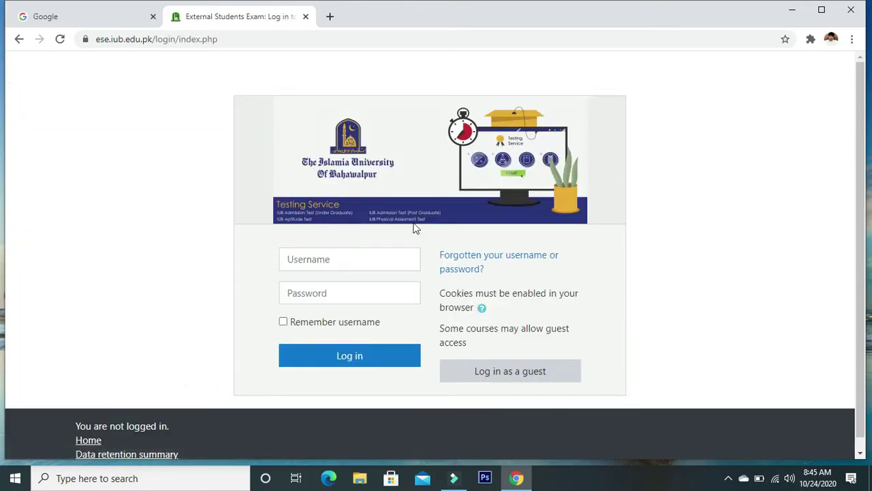
Step: Log in with the student's username and account password, and dismiss the browser's offer to save the password
click(340, 253)
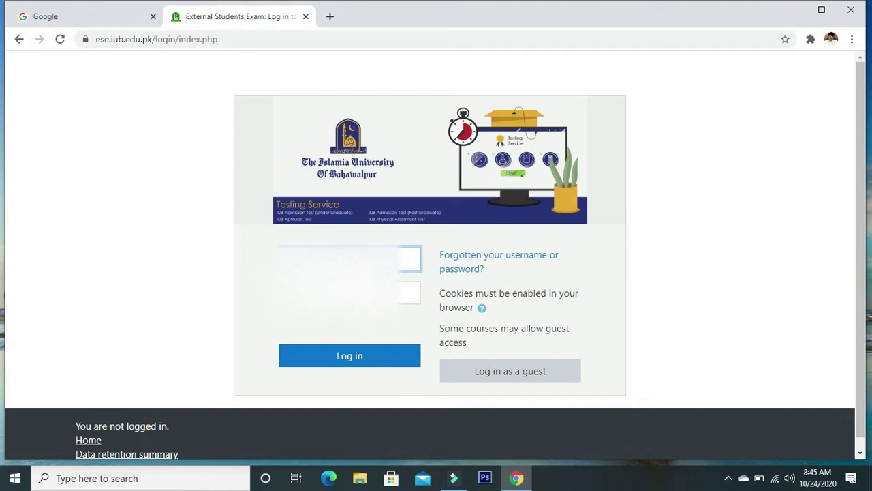
click(349, 293)
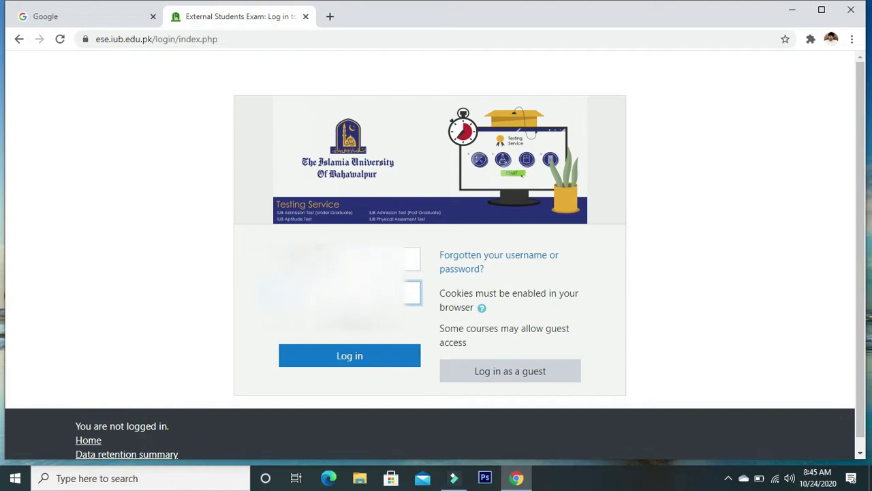
click(349, 258)
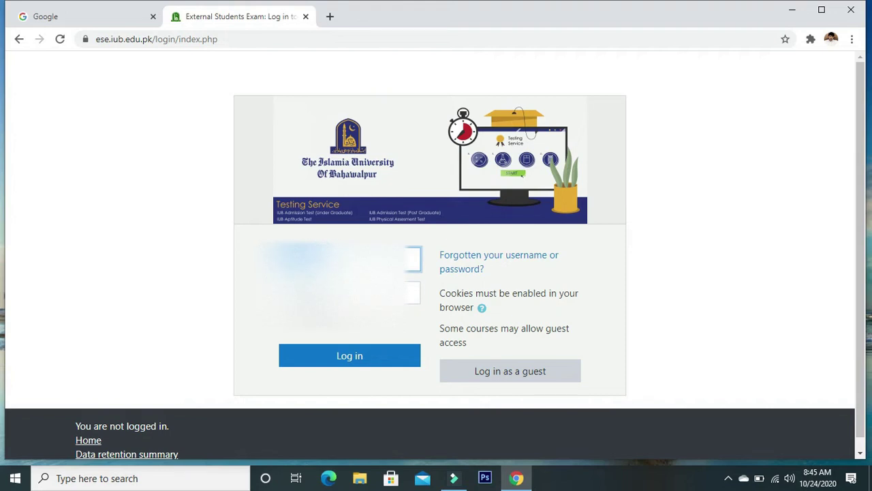
click(349, 293)
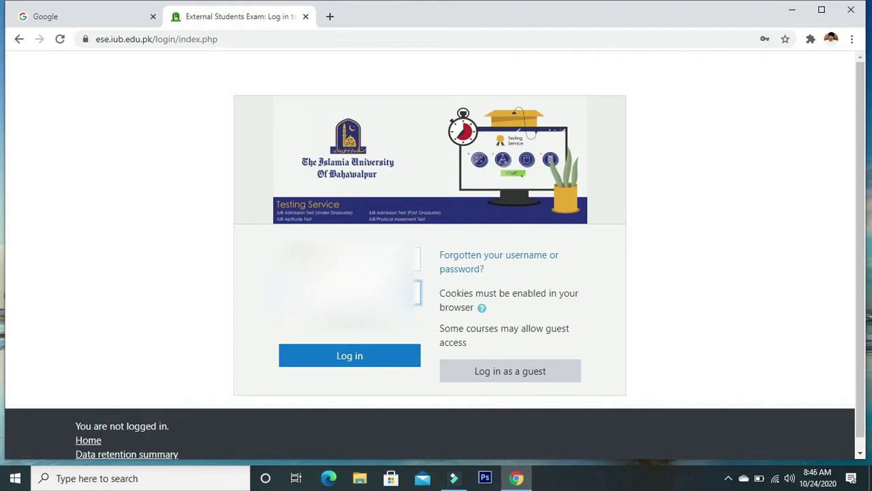
click(354, 355)
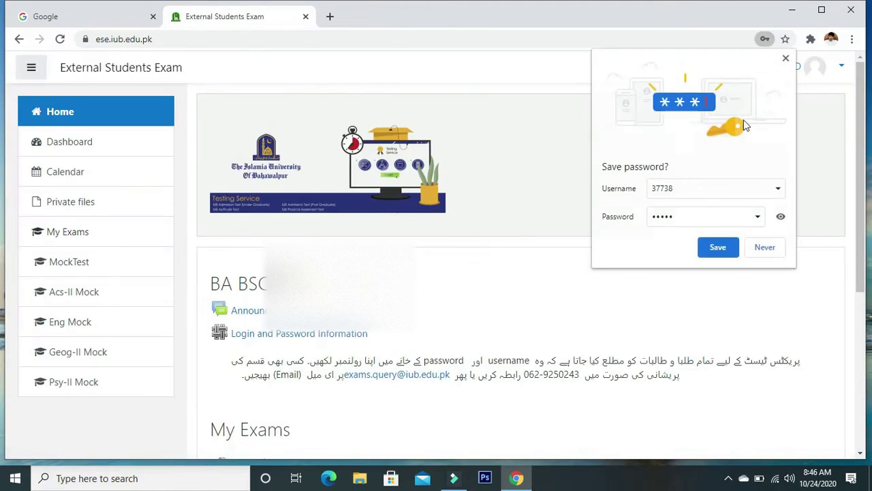
click(785, 59)
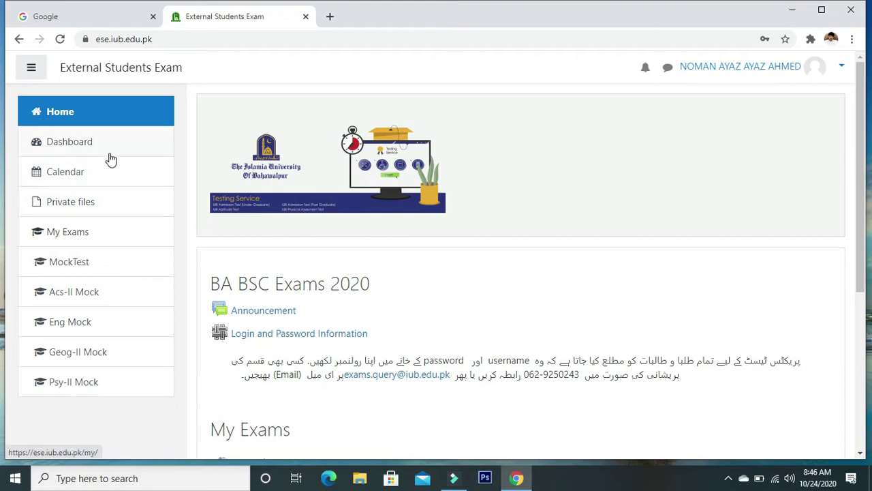
Step: Look through the My Exams list, and open the Sample Test from the dashboard's timeline after closing the tour
scroll(237, 210, down, 3)
scroll(238, 211, down, 2)
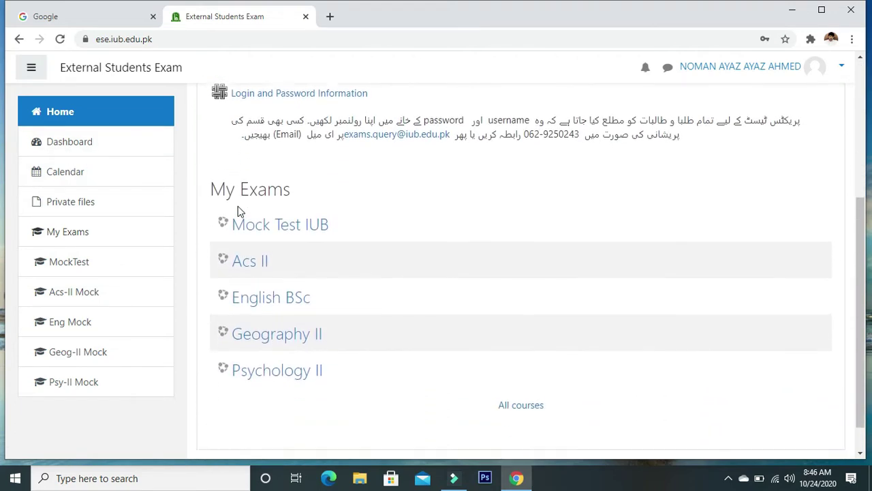
scroll(238, 210, up, 1)
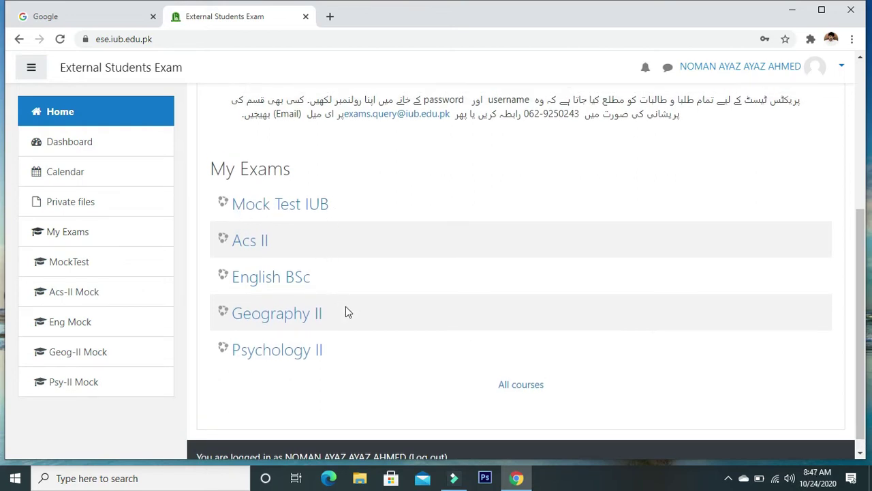
scroll(390, 340, up, 5)
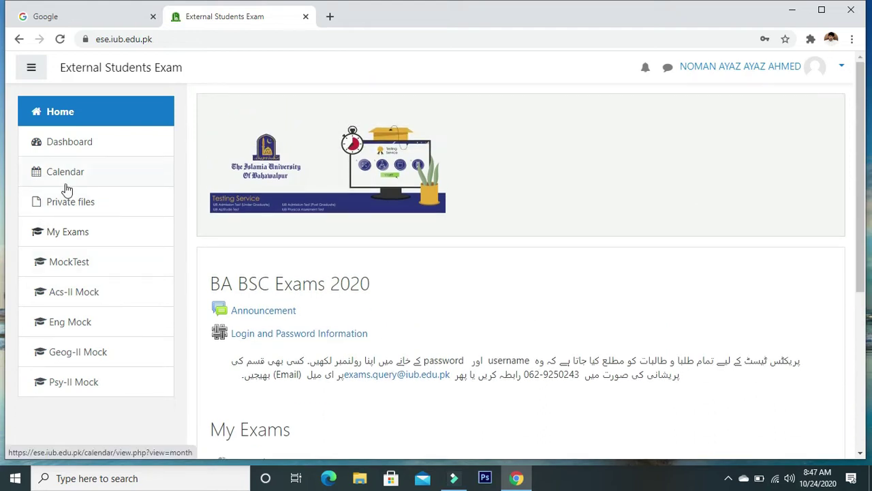
click(84, 145)
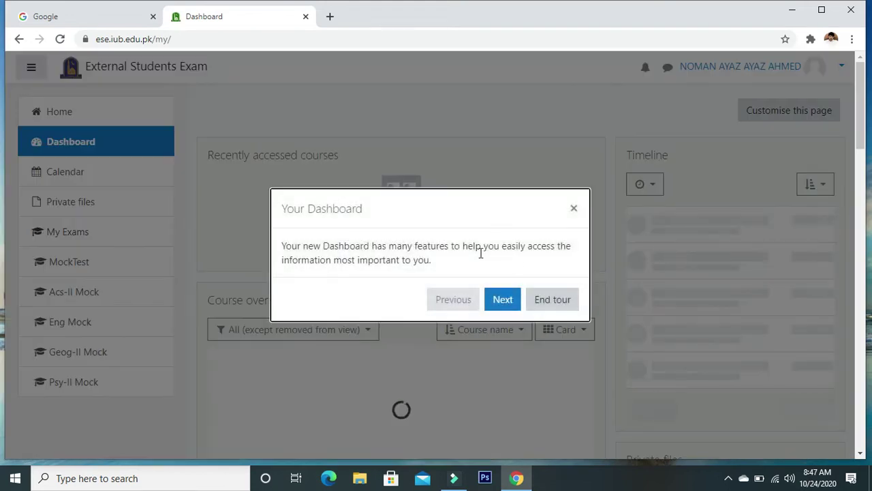
click(573, 209)
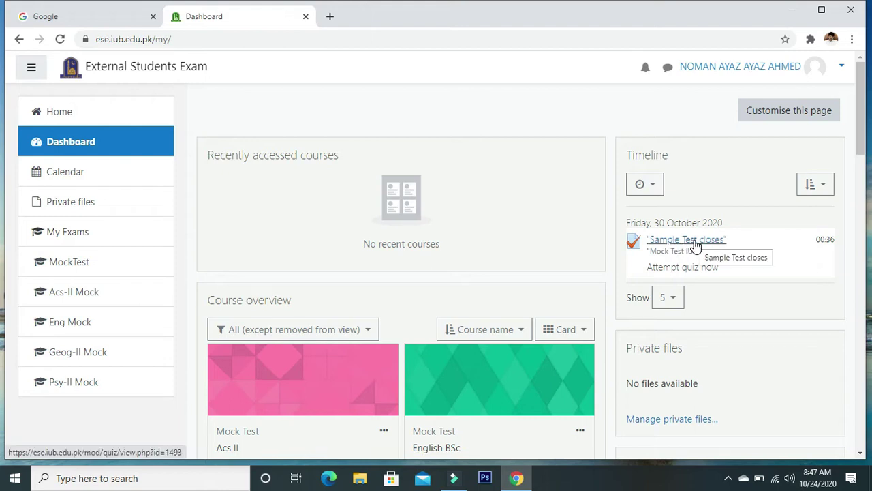
click(710, 242)
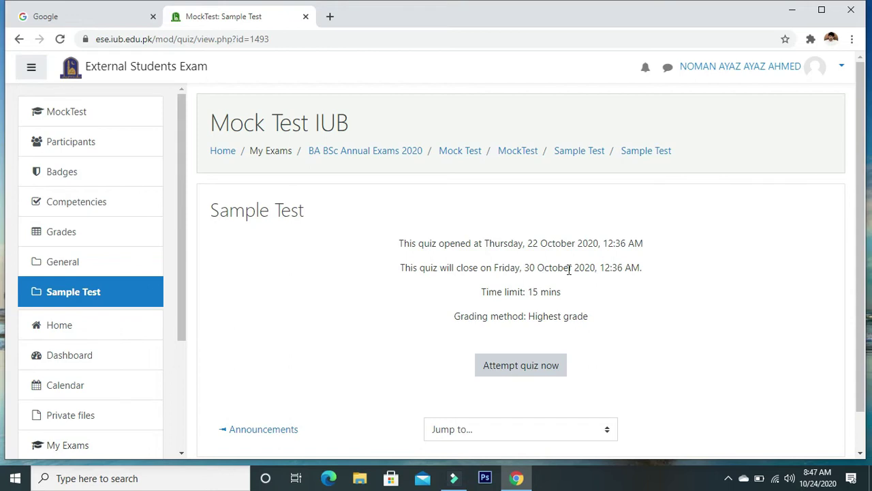
Step: Start a timed attempt of the Sample Test quiz and confirm the time limit notice
scroll(544, 288, down, 1)
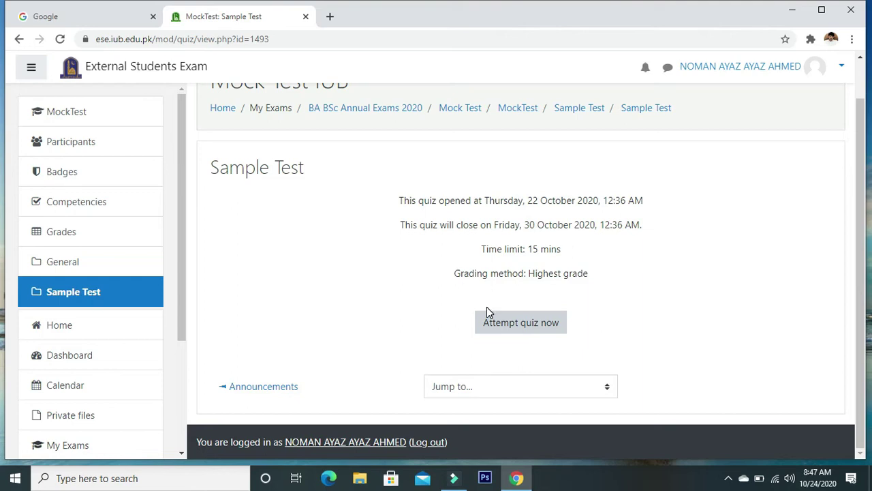
click(498, 326)
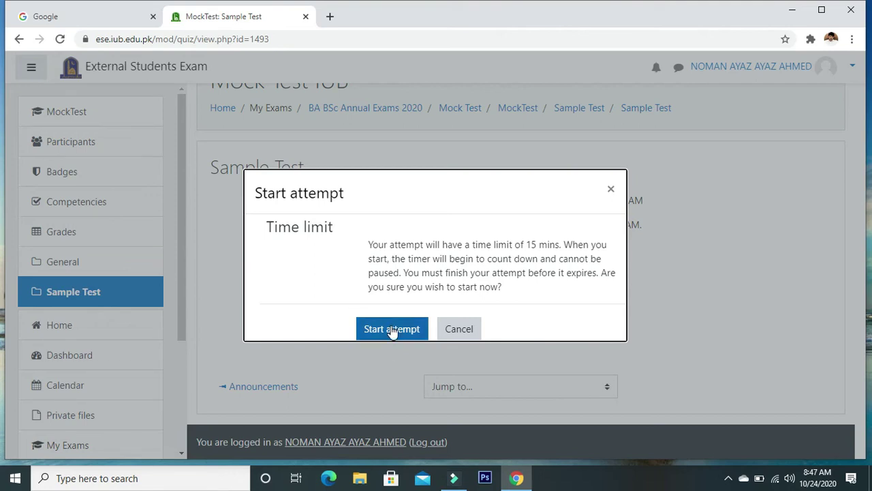
click(392, 330)
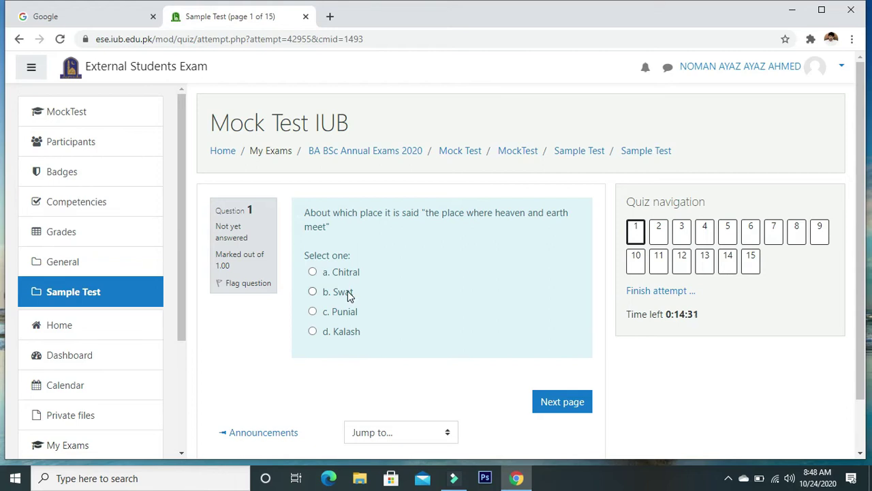
Step: Answer question 1 with Kalash and question 2 with 1930, and continue to question 3
click(316, 332)
click(576, 422)
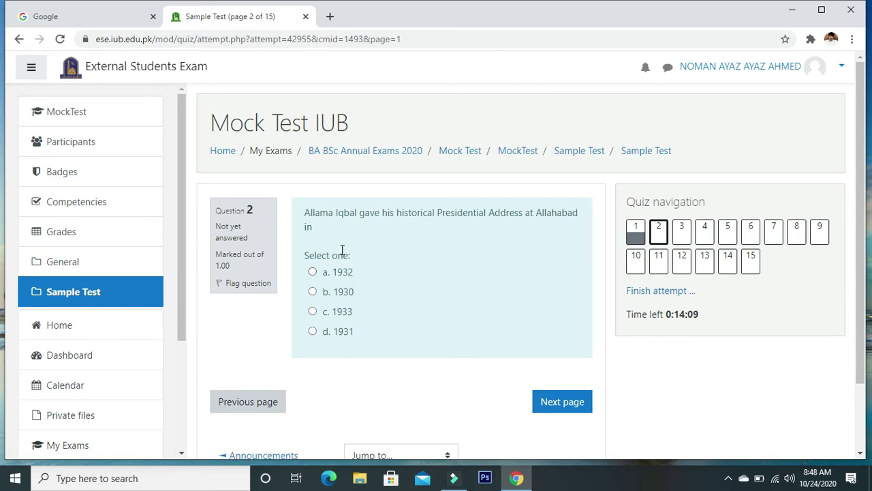
click(314, 292)
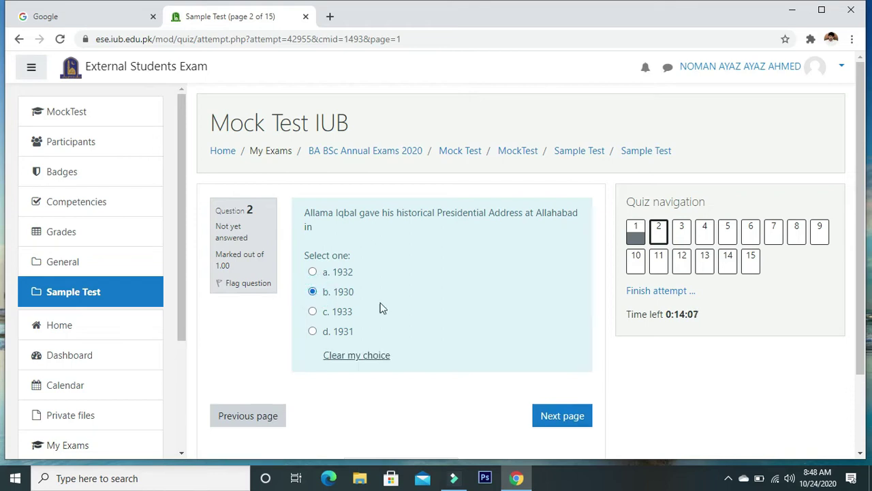
click(555, 419)
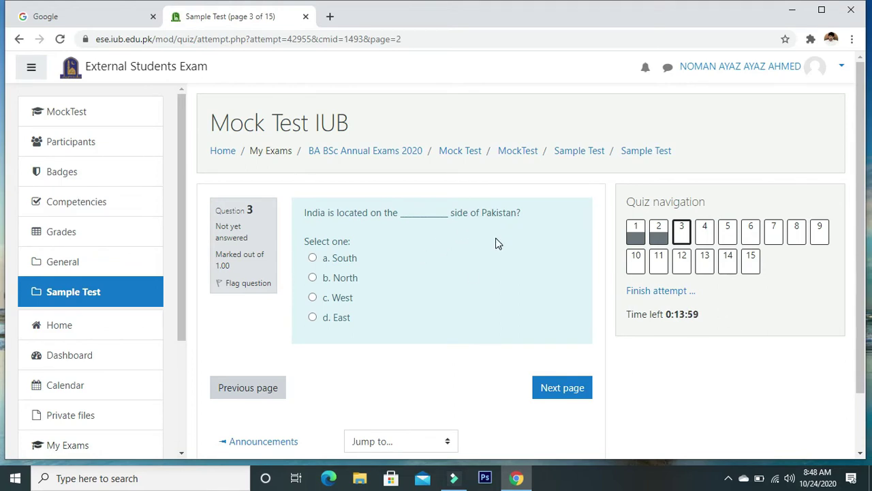
Step: Answer question 3 with East, skip question 4, and answer question 5 with Common Jasmine
click(313, 317)
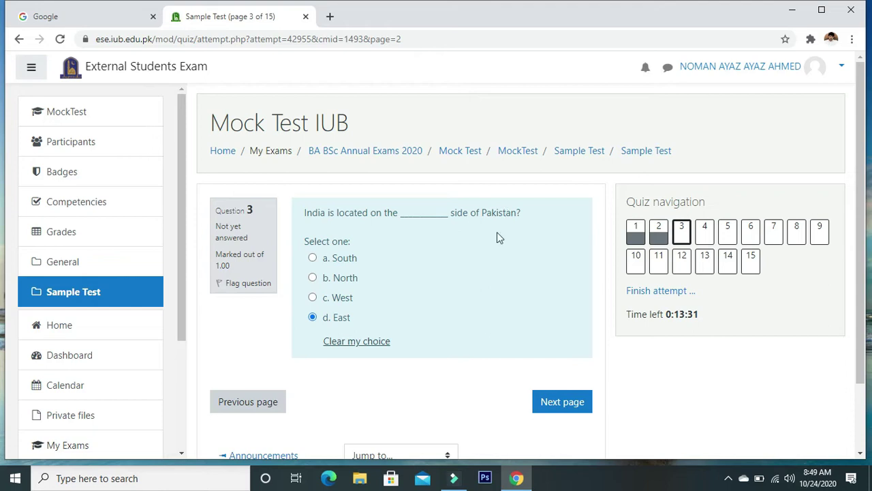
click(573, 403)
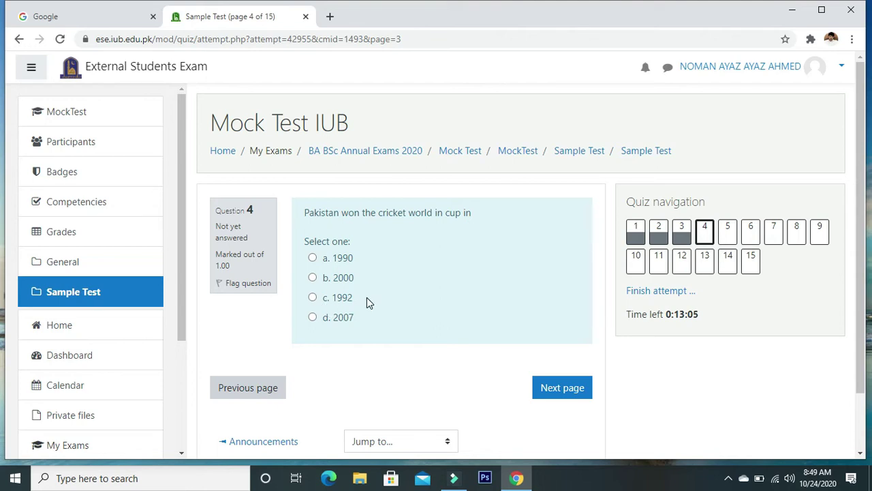
click(729, 237)
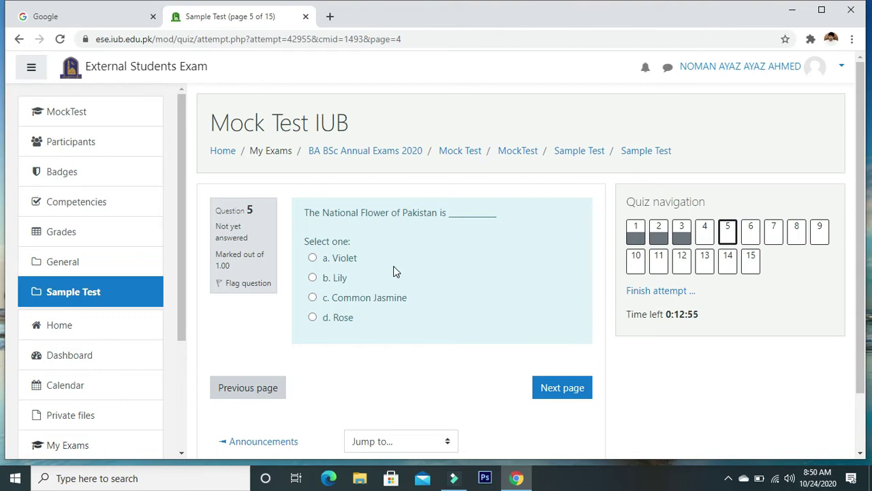
click(313, 298)
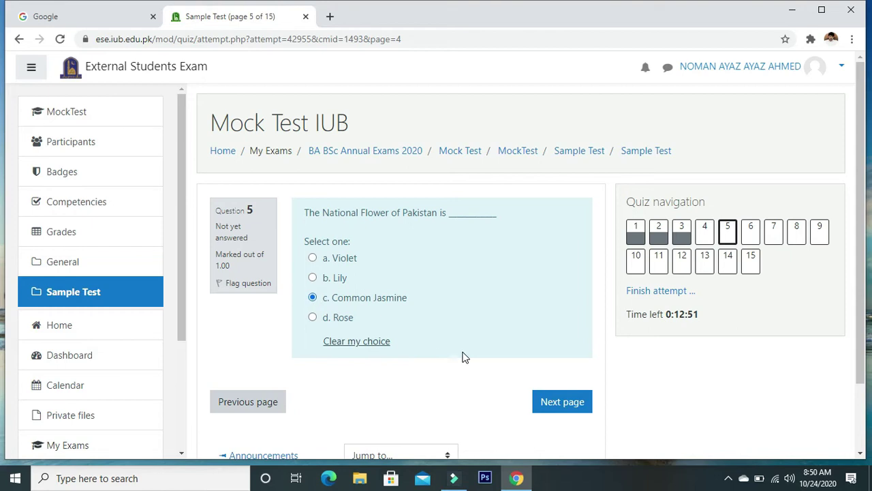
click(551, 403)
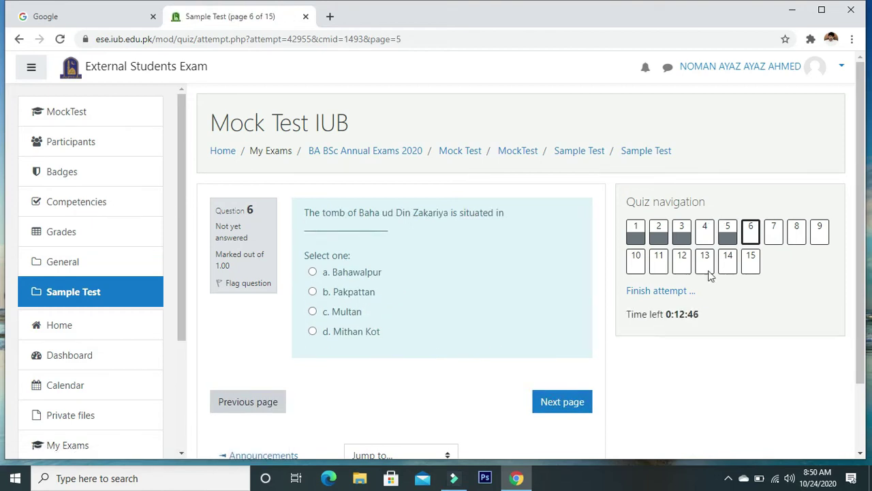
Step: Go back to the skipped question 4, answer it with 1992, and continue to the following question
click(706, 233)
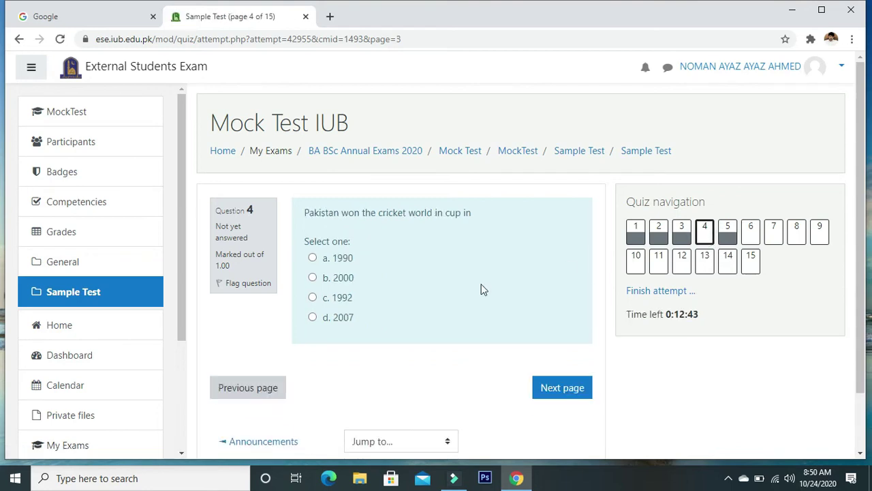
click(313, 299)
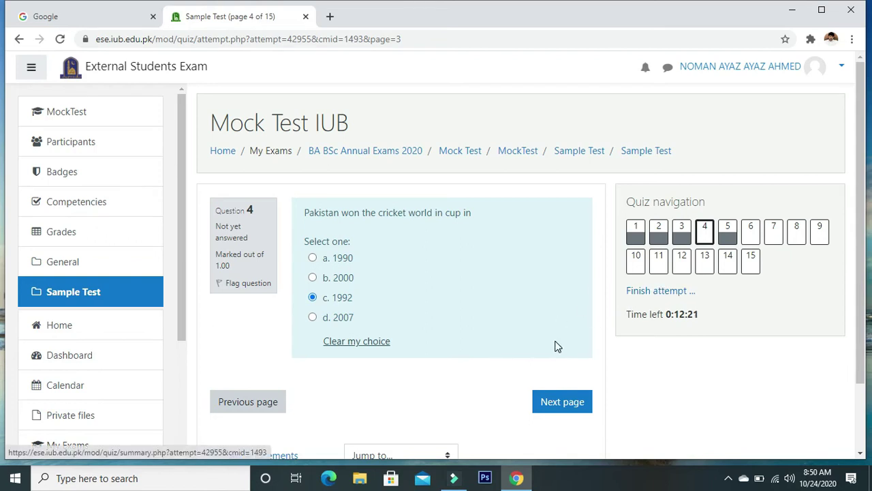
click(559, 400)
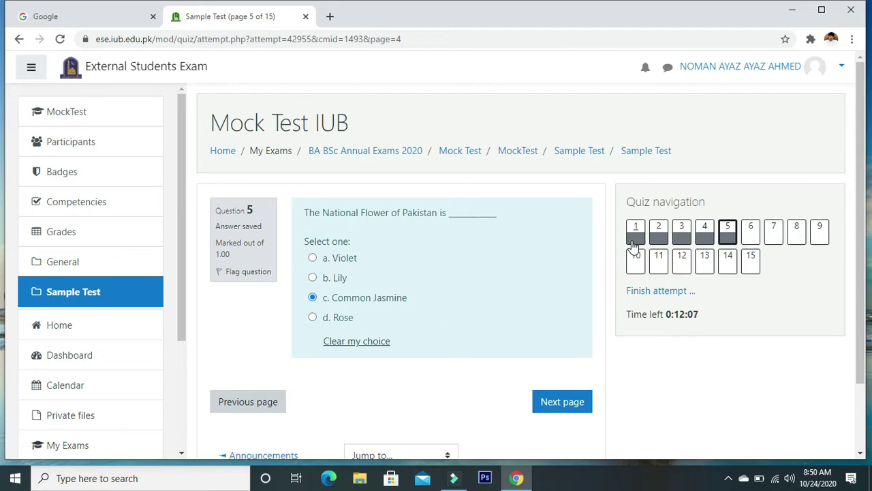
Step: Answer question 6 with Multan and question 7 with Maryam Al Zamami, and continue to question 8
click(750, 239)
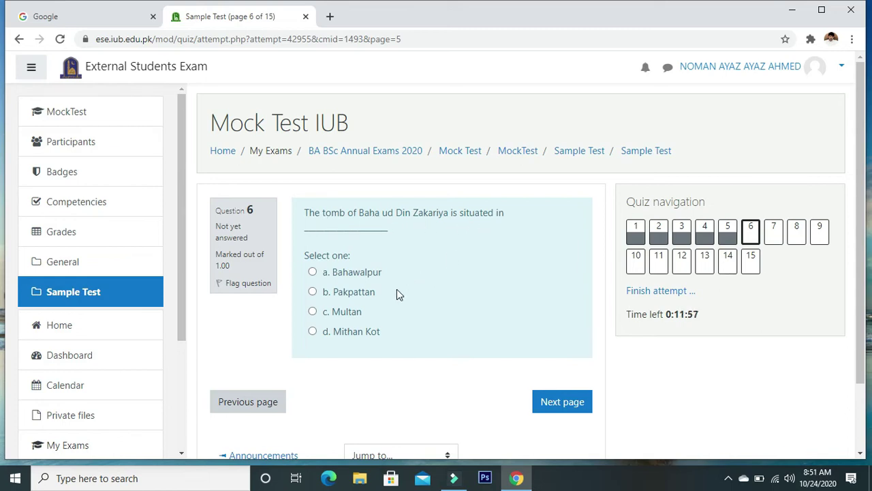
click(312, 312)
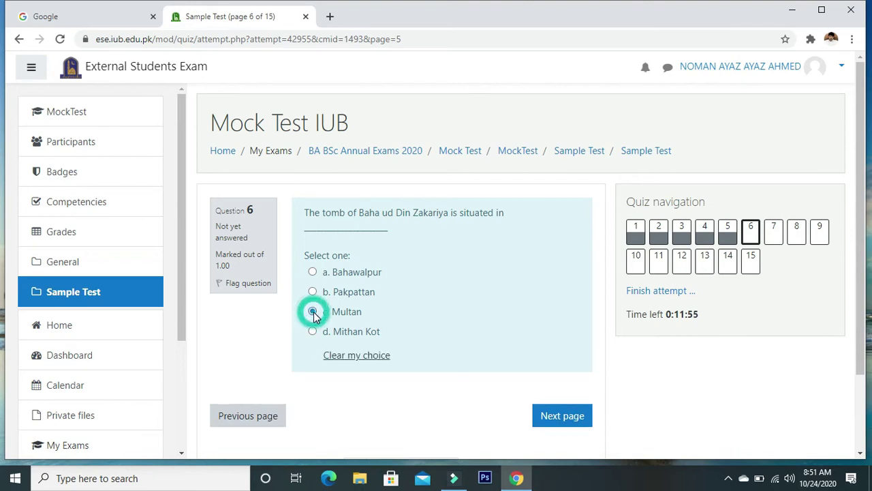
click(564, 421)
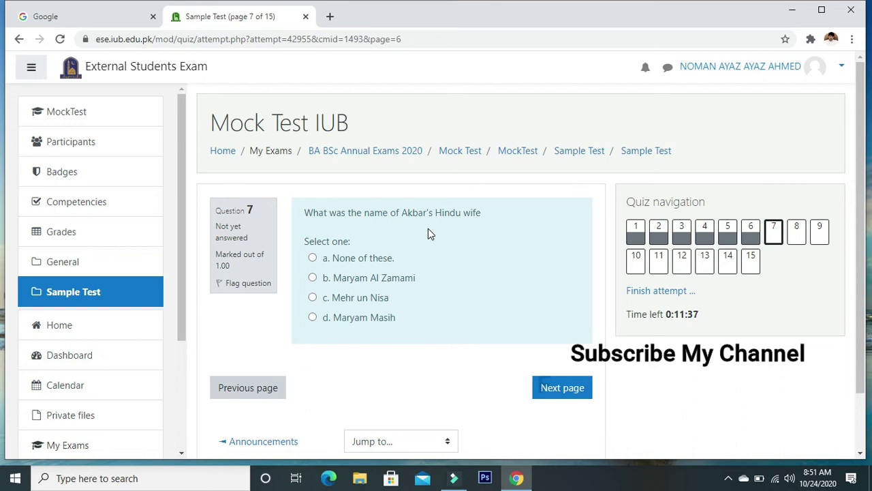
click(312, 278)
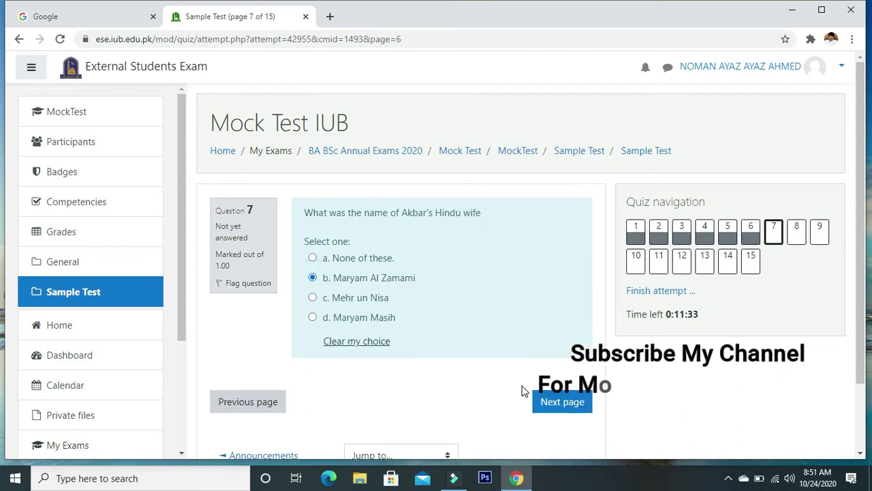
click(552, 403)
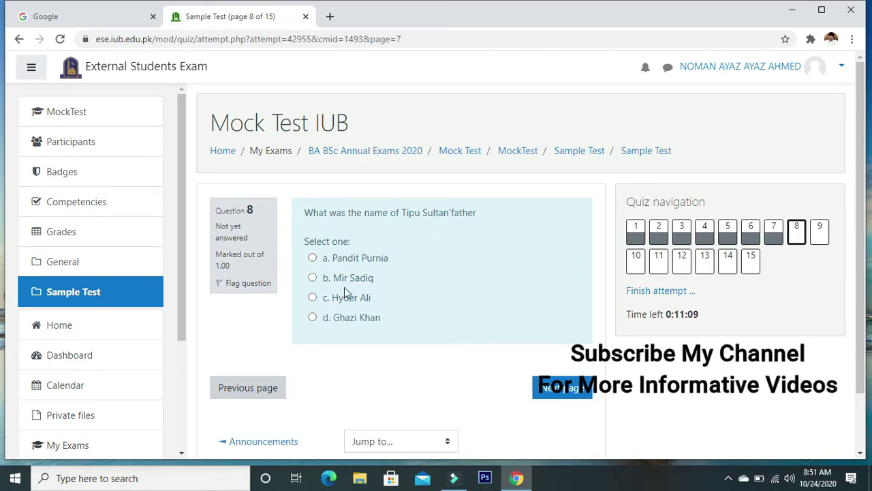
Step: Answer question 8 with Ghazi Khan and question 9 with Lahore, and continue to question 10
click(312, 316)
click(554, 397)
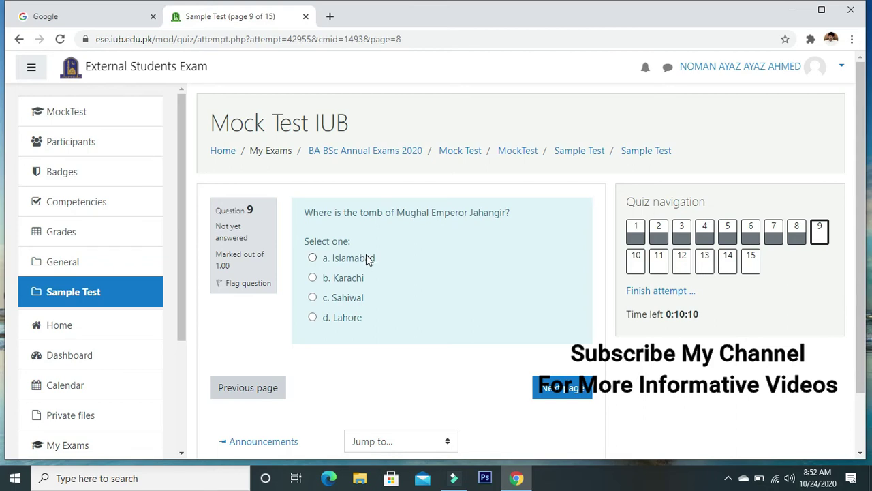
click(313, 317)
click(563, 402)
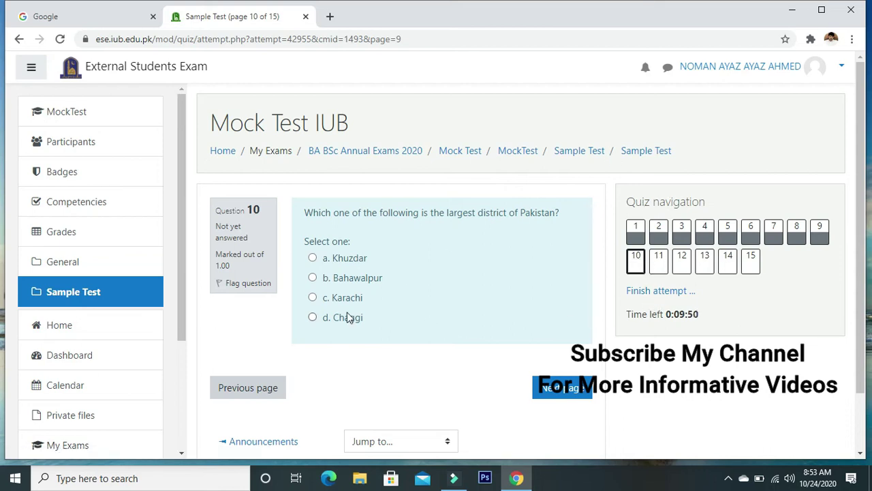
Step: Answer question 10 with Karachi and question 11 with Indus, and continue to question 12
click(314, 298)
click(563, 403)
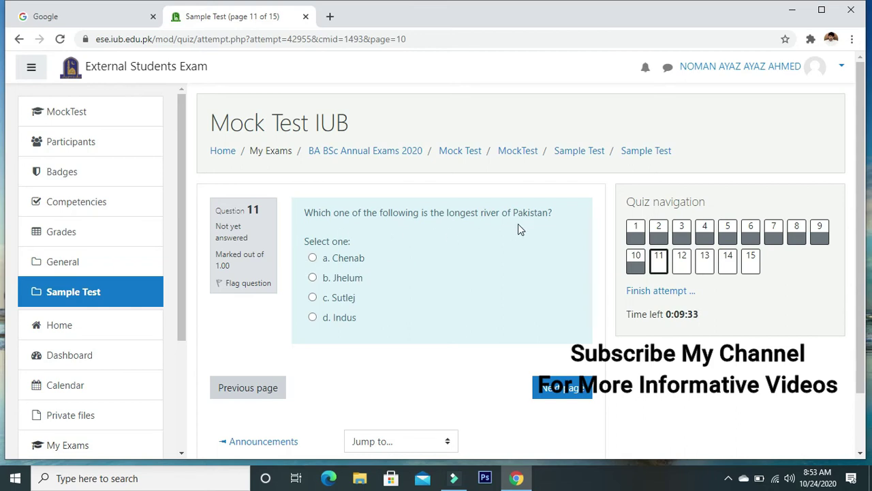
click(313, 317)
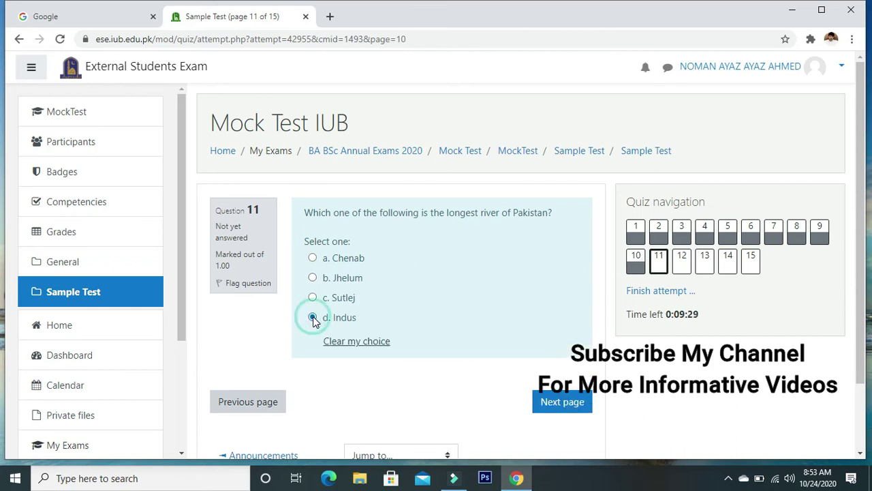
click(569, 388)
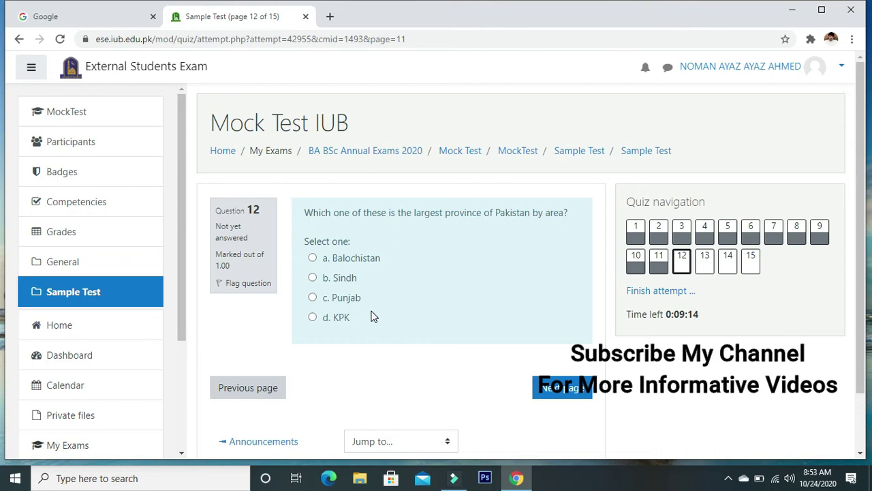
Step: Answer question 12 with Balochistan and question 13 with Noshehra, and continue to question 14
click(312, 258)
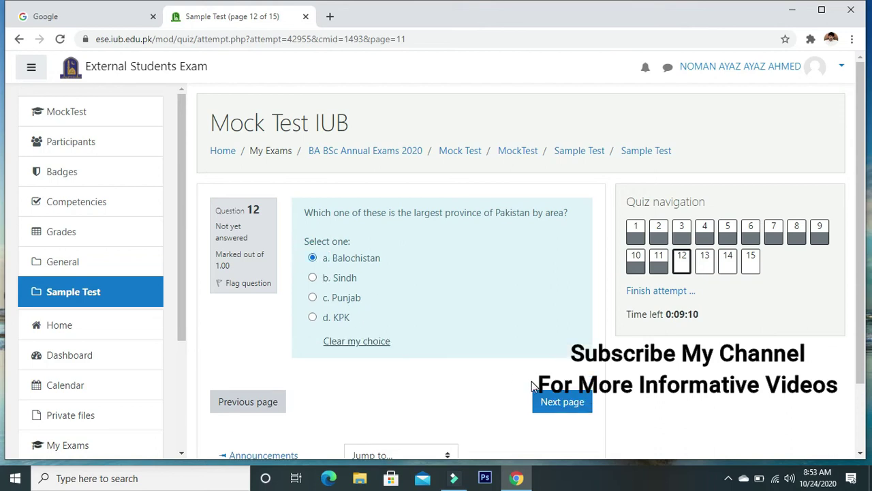
click(550, 394)
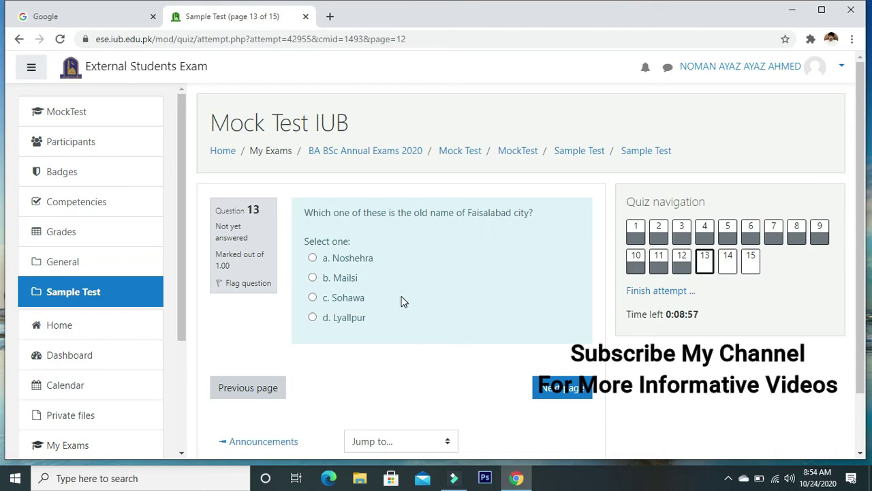
click(313, 258)
click(570, 405)
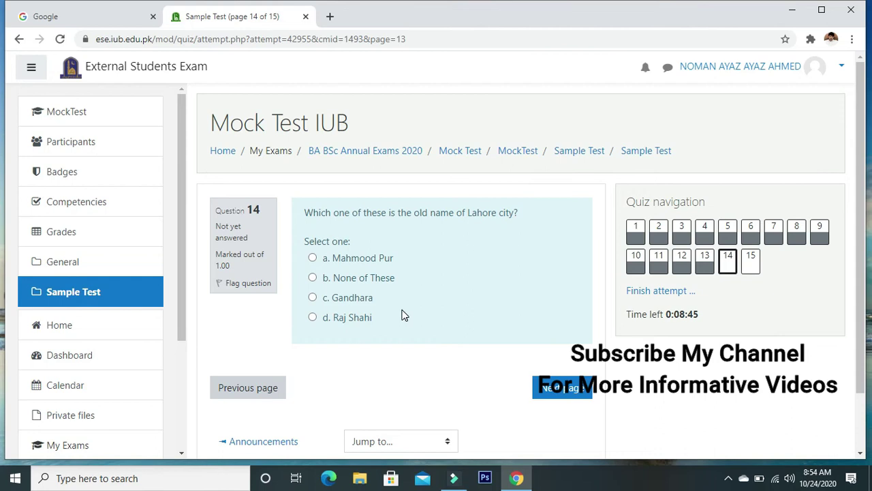
Step: Answer question 14 with None of These and the last question, 15, with Faisal Mosque
click(313, 278)
click(551, 402)
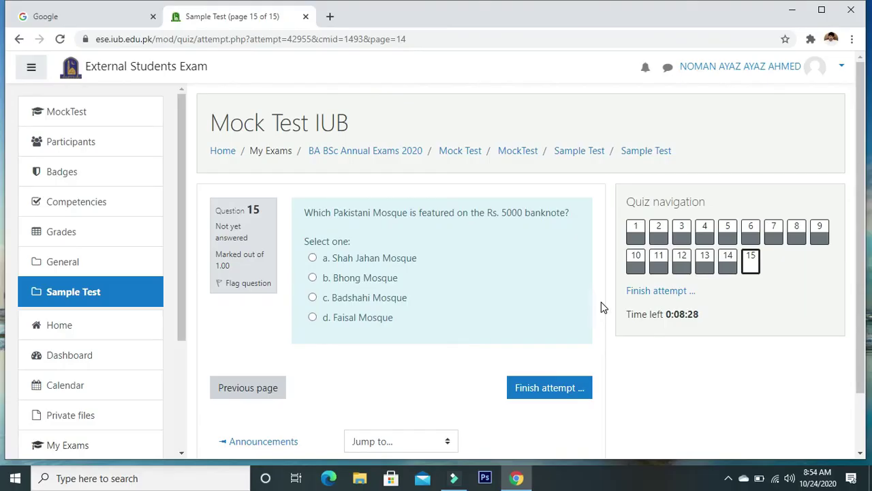
click(312, 318)
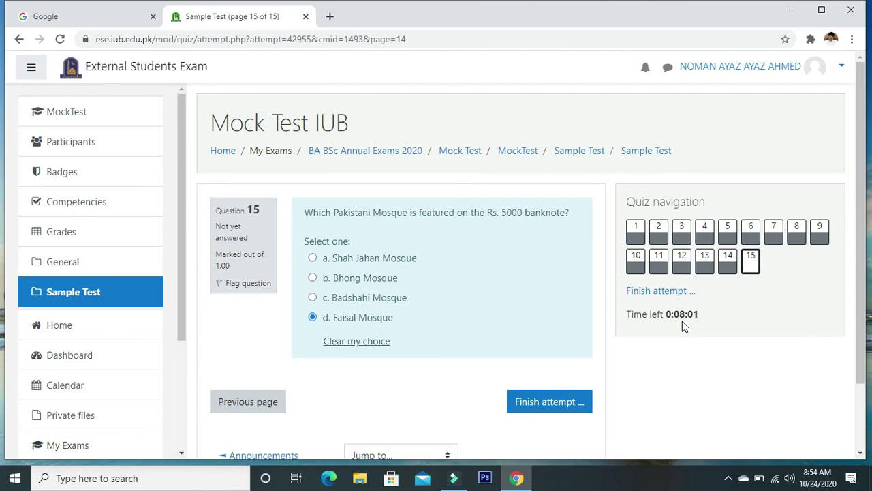
Step: Reopen question 12, try changing its answer to Sindh, set it back to Balochistan, and return to question 15
click(681, 260)
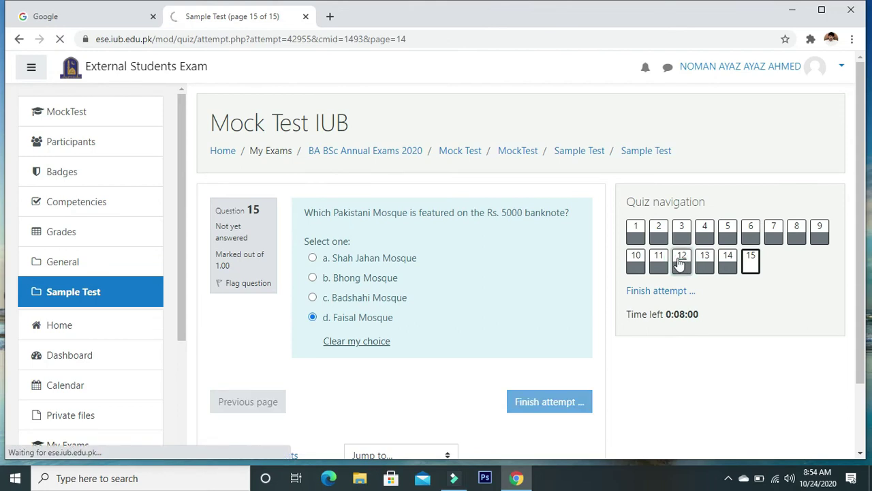
click(313, 279)
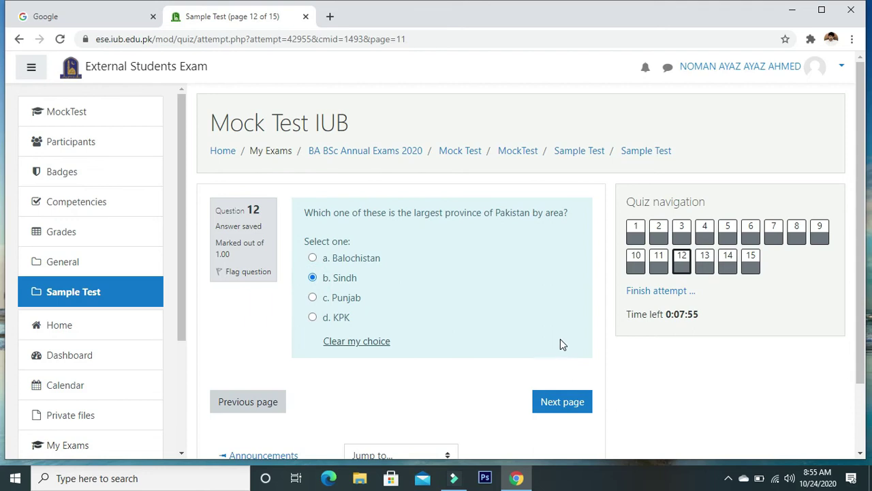
click(312, 258)
click(751, 261)
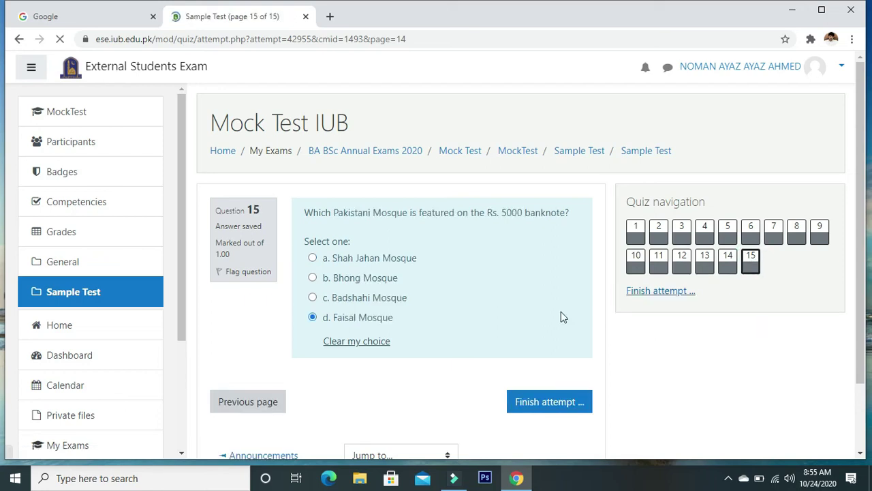
Step: Finish the attempt and review the answer status of all questions in the summary, down to the submission options
click(567, 402)
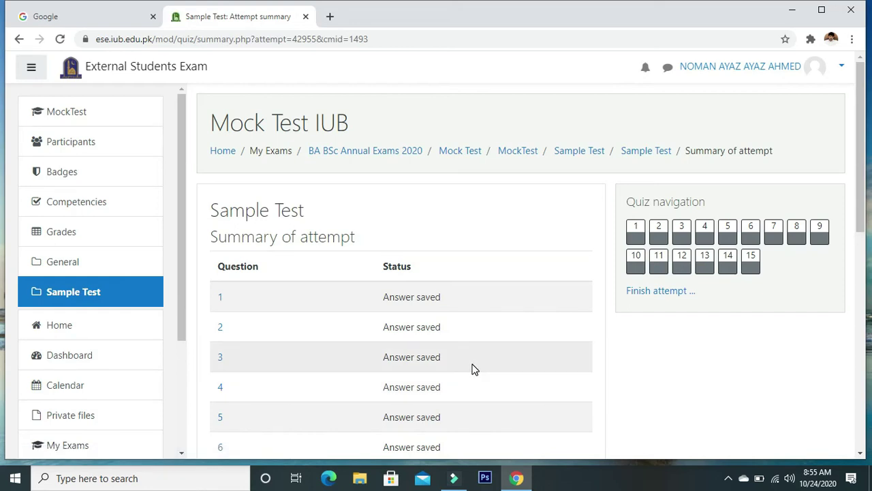
scroll(475, 369, down, 1)
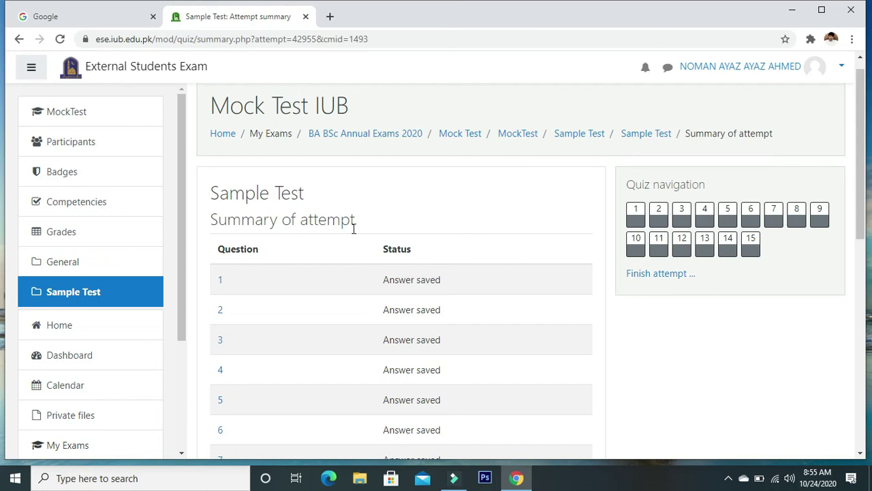
scroll(443, 296, down, 1)
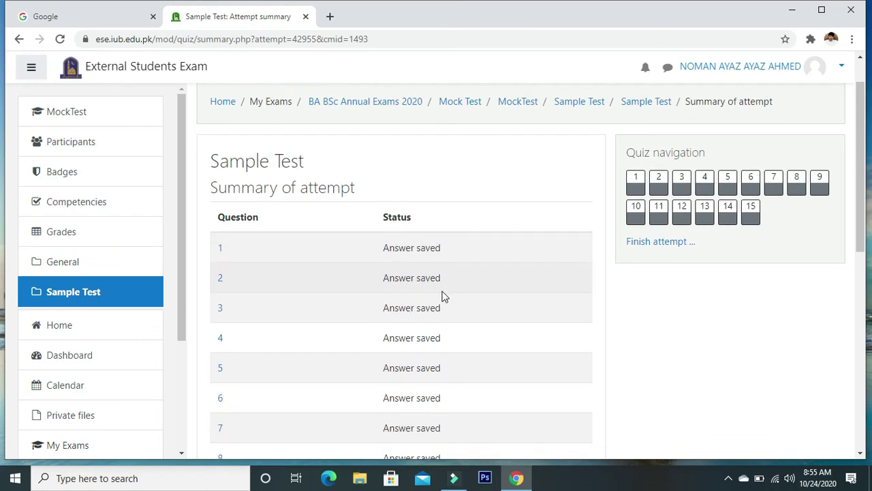
scroll(419, 315, down, 3)
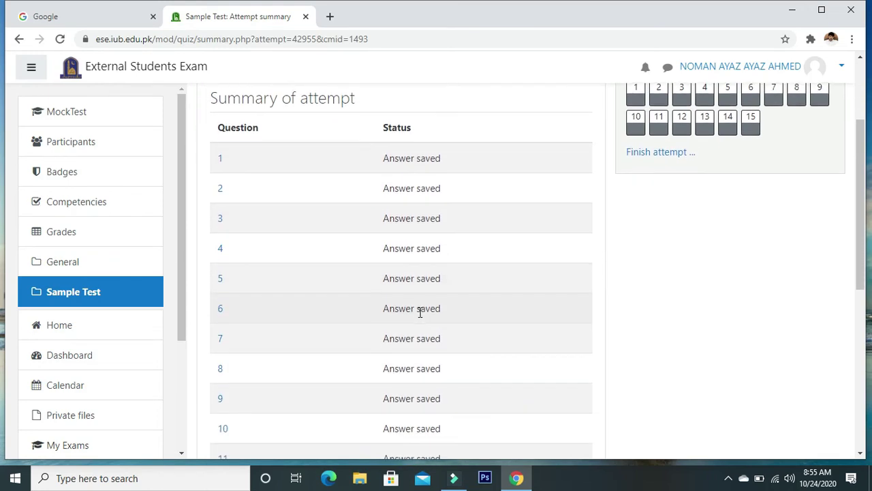
scroll(451, 323, down, 1)
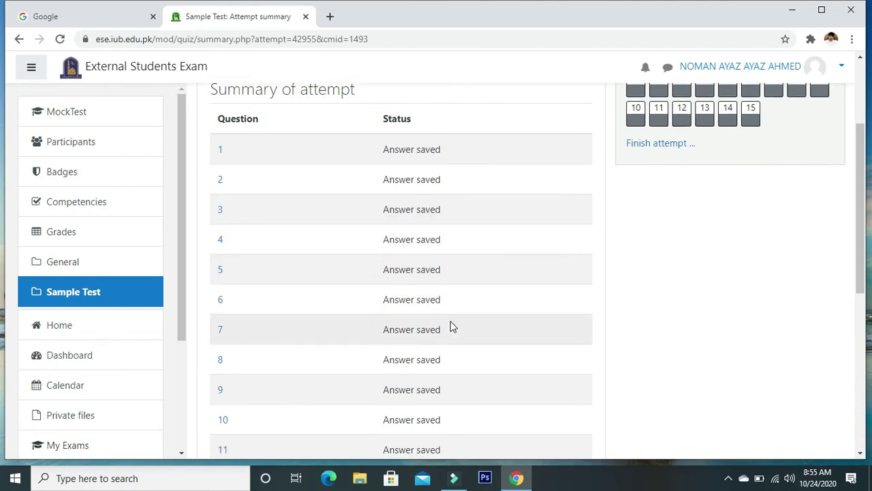
scroll(451, 326, down, 4)
scroll(451, 326, down, 3)
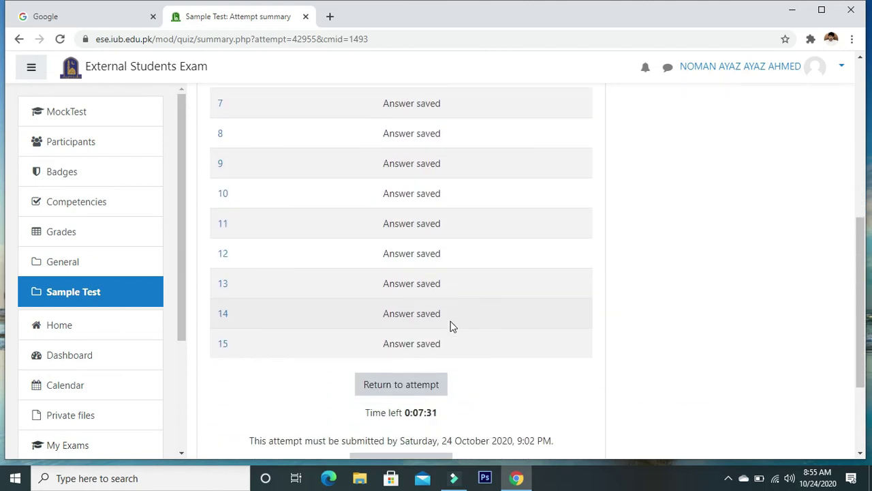
scroll(449, 321, down, 1)
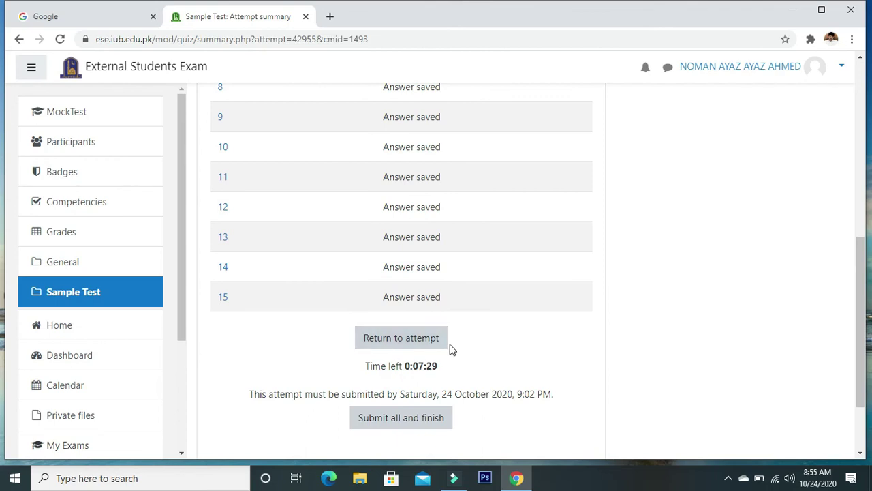
Step: Return to the attempt at question 15 and finish it again to reopen the attempt summary
click(397, 340)
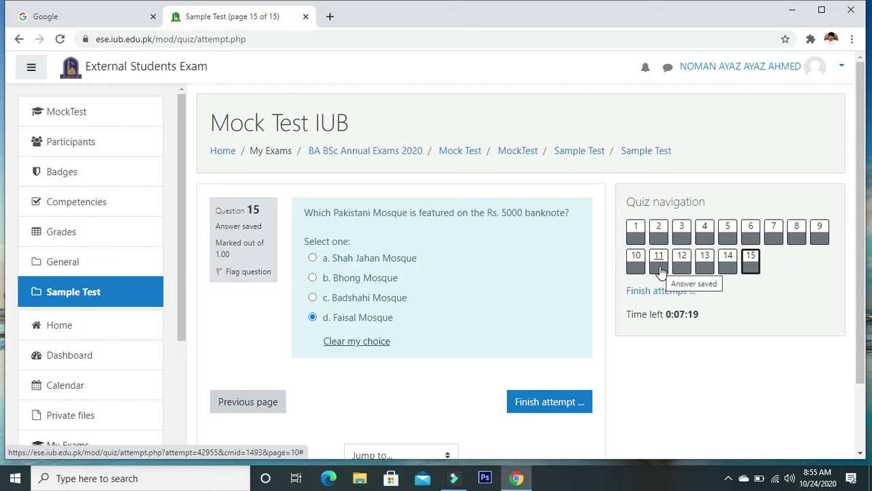
click(565, 403)
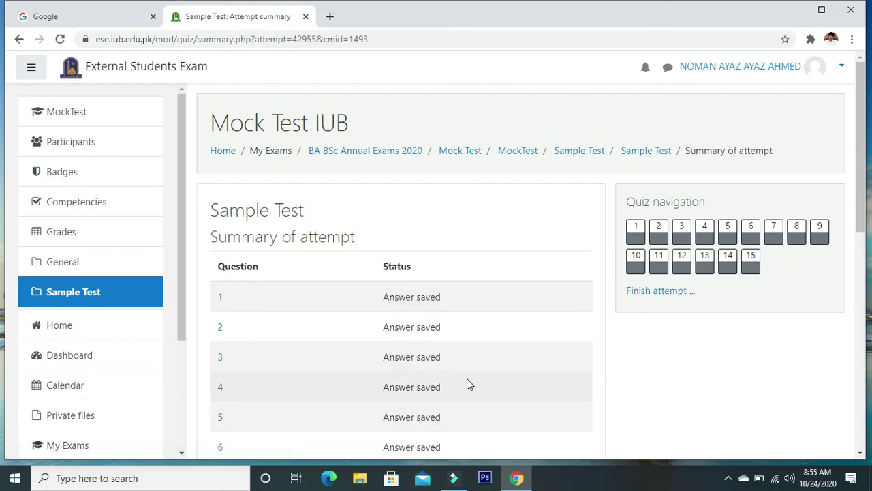
Step: Submit all answers of the Sample Test attempt from its summary and confirm the final submission
scroll(467, 382, down, 2)
scroll(467, 378, down, 5)
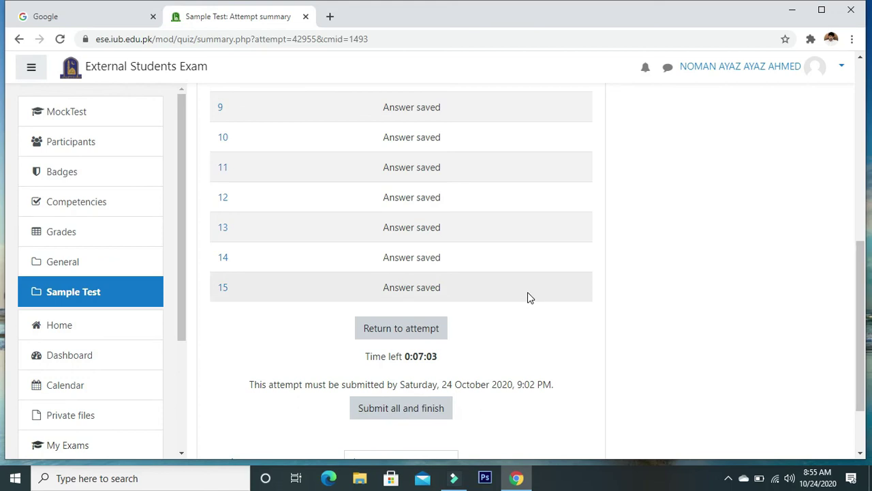
scroll(528, 293, up, 1)
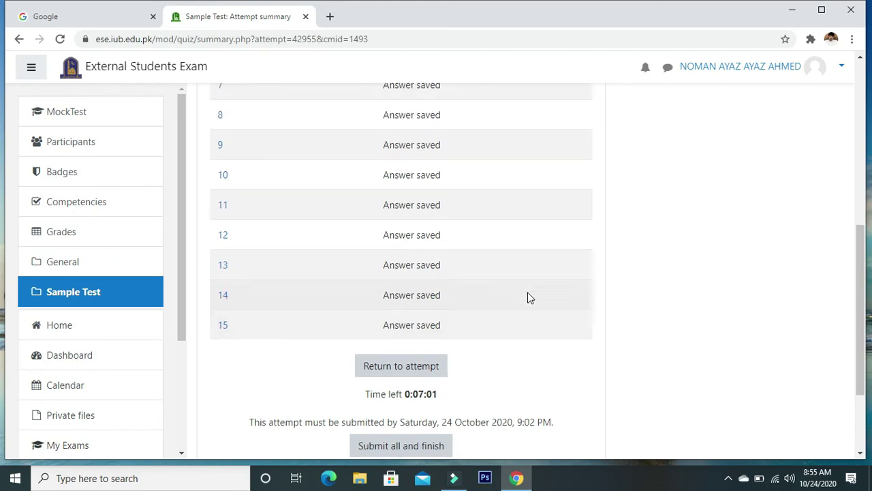
scroll(527, 293, down, 2)
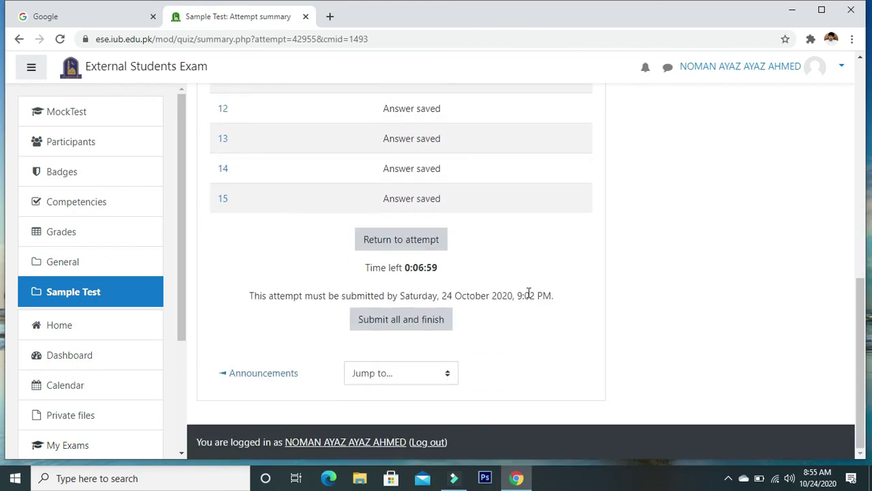
click(417, 326)
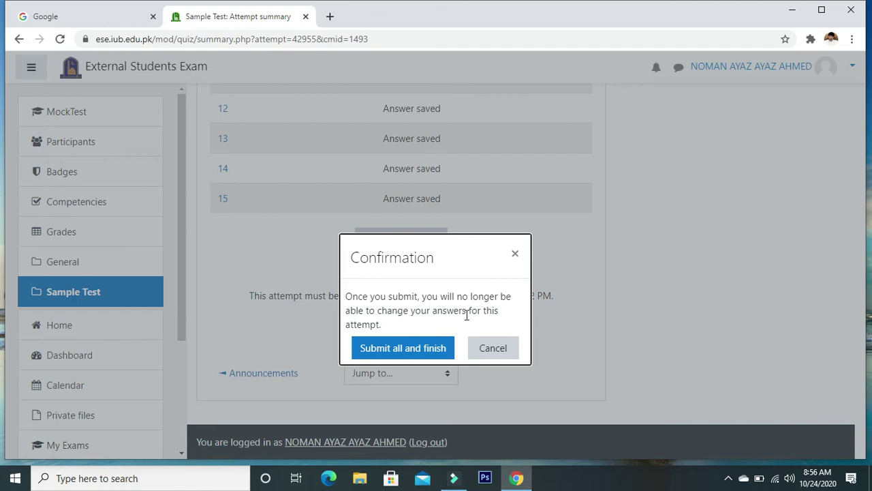
click(402, 349)
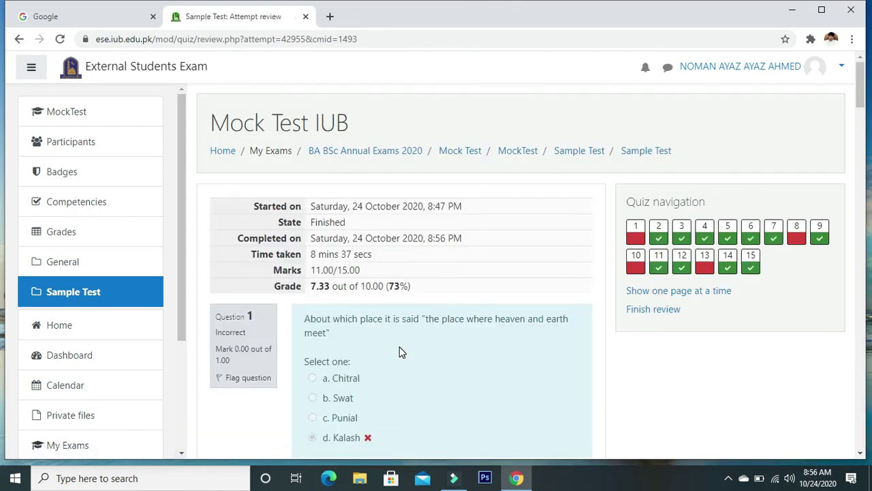
Step: Examine the attempt's overall marks and grade, along with the feedback on question 1
scroll(455, 332, down, 3)
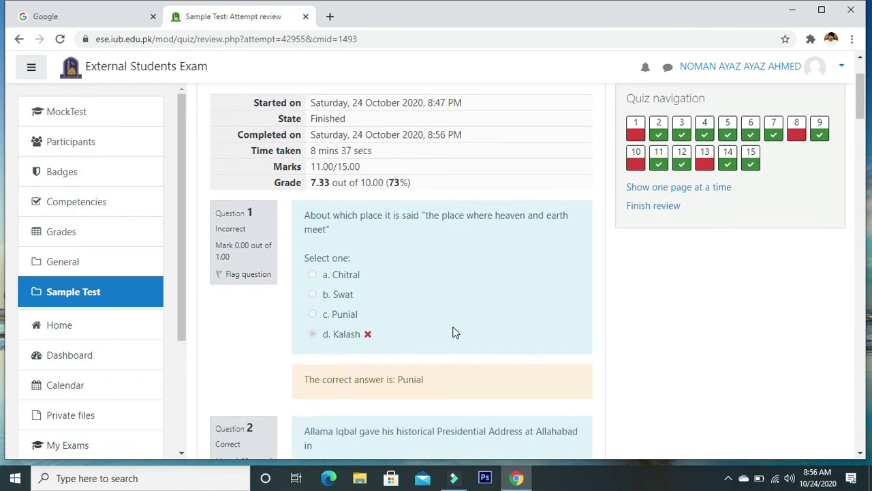
scroll(455, 332, down, 1)
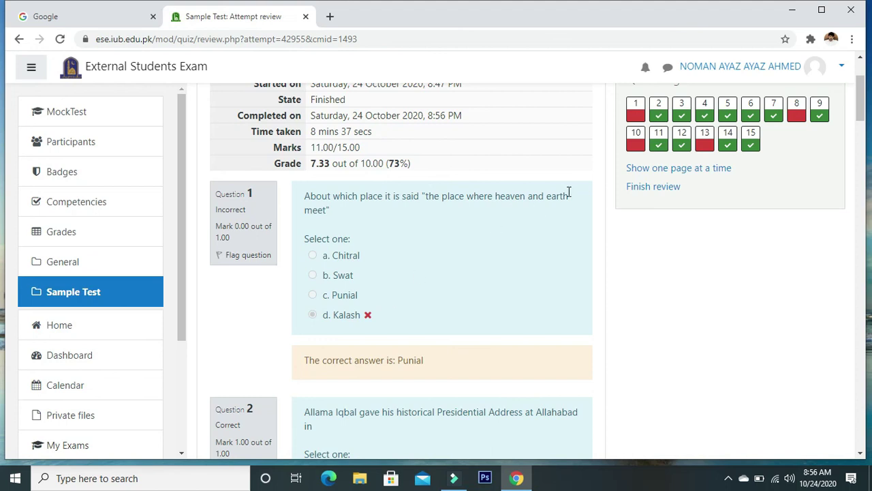
scroll(569, 191, up, 3)
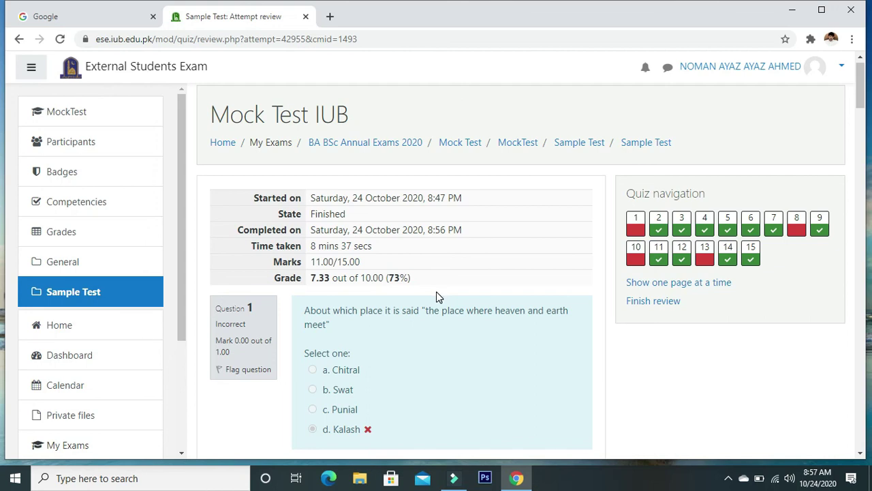
Step: Review the marking and correct answers of all 15 questions, and return to the grade overview
scroll(439, 298, down, 1)
scroll(438, 297, down, 2)
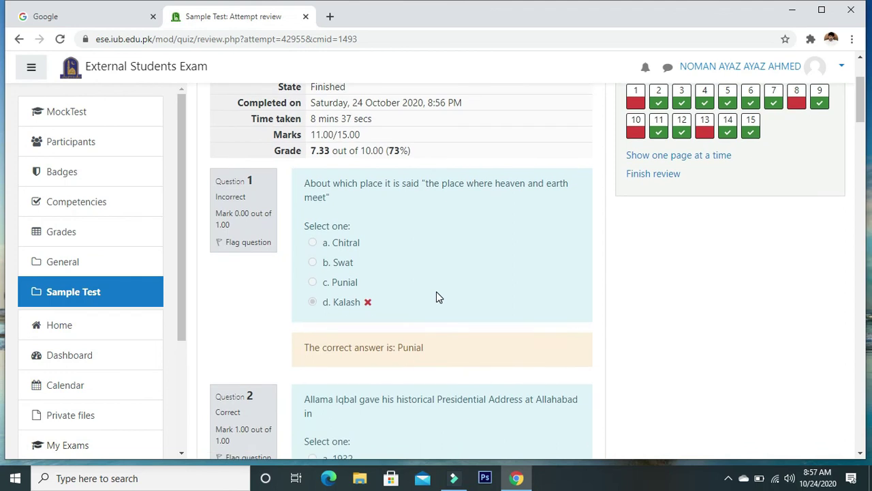
scroll(439, 297, down, 3)
scroll(439, 297, down, 5)
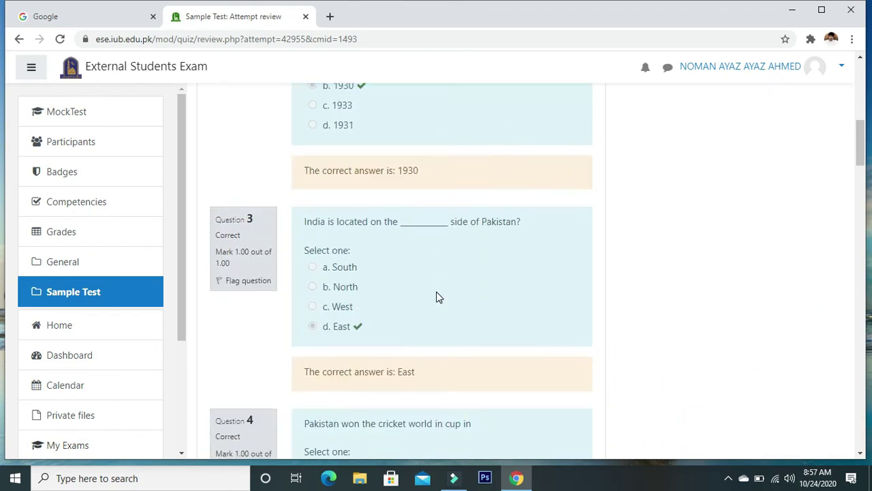
scroll(438, 297, down, 4)
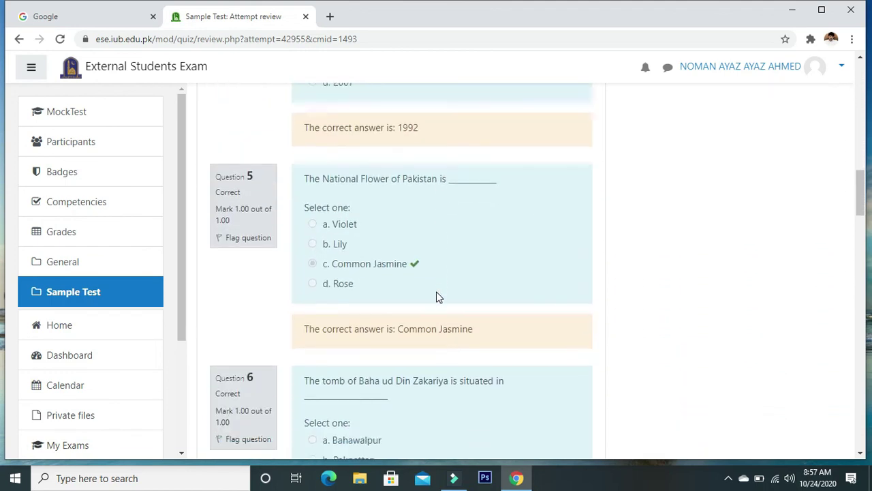
scroll(438, 297, down, 4)
scroll(438, 297, down, 7)
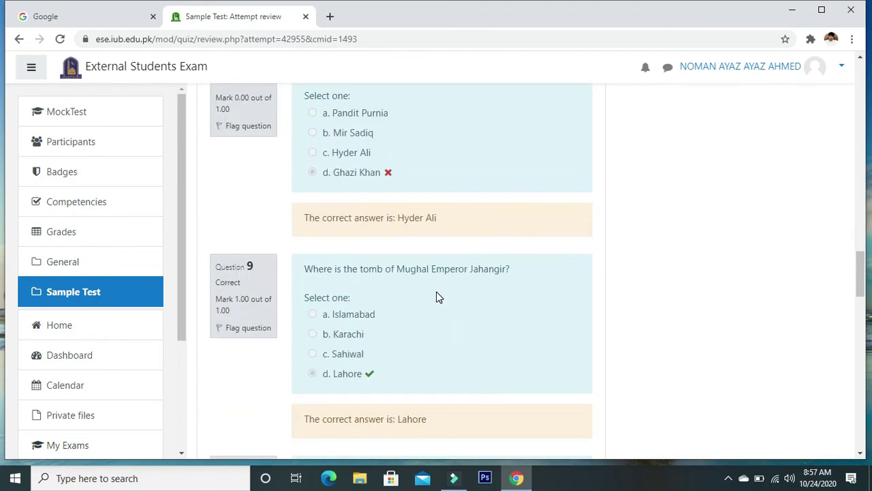
scroll(438, 298, up, 1)
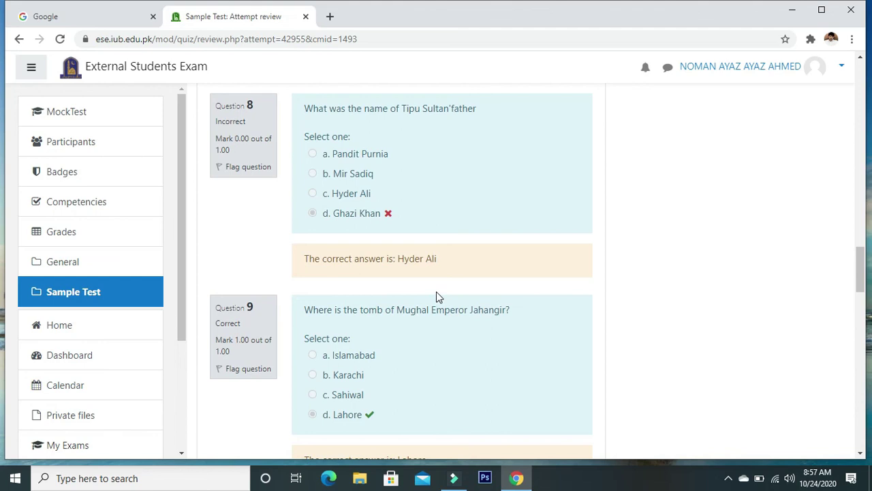
scroll(438, 297, down, 1)
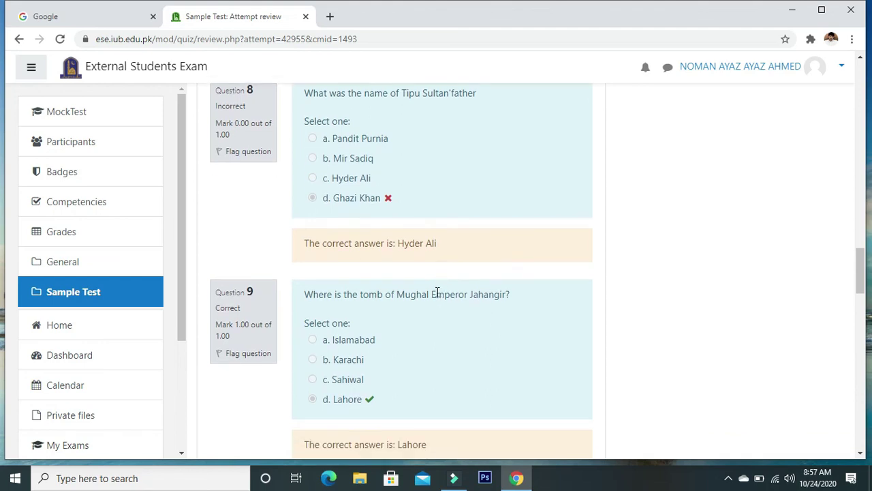
scroll(438, 298, up, 1)
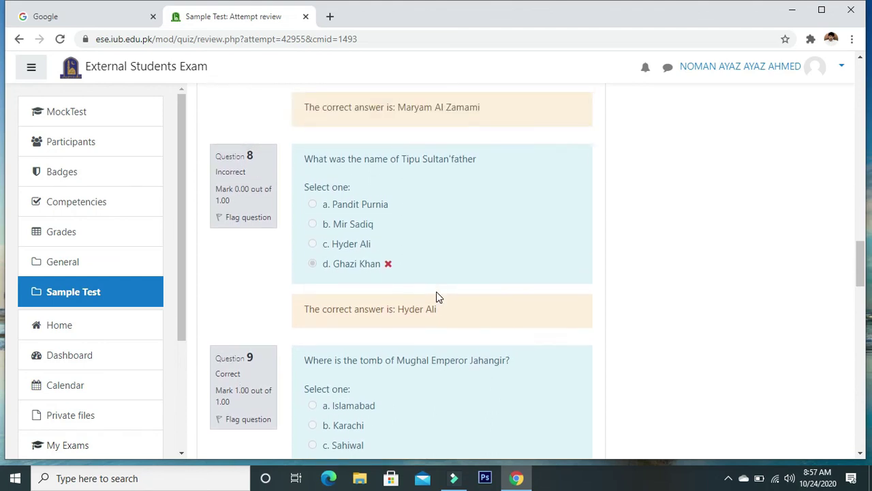
scroll(438, 297, down, 3)
scroll(438, 298, down, 5)
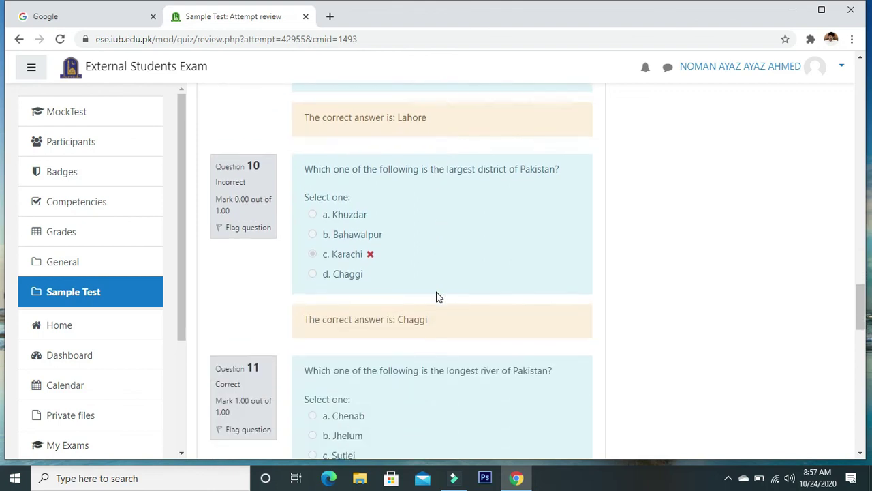
scroll(438, 297, down, 9)
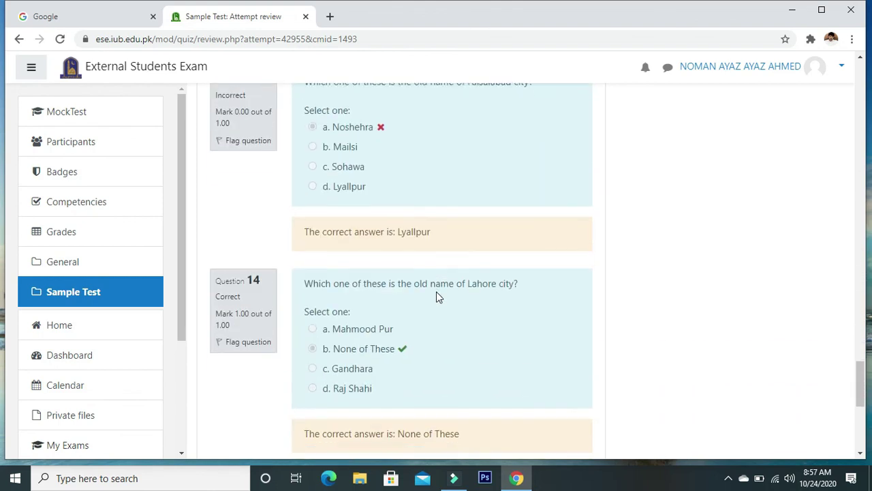
scroll(438, 297, down, 2)
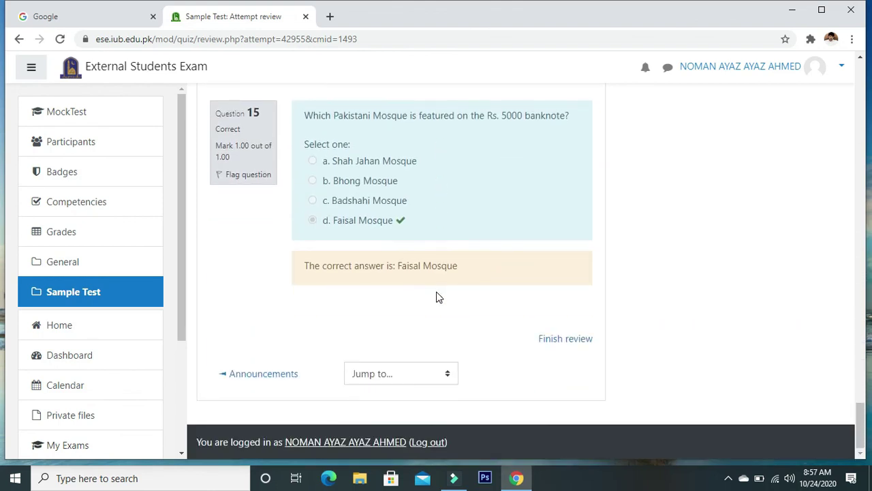
scroll(439, 297, up, 20)
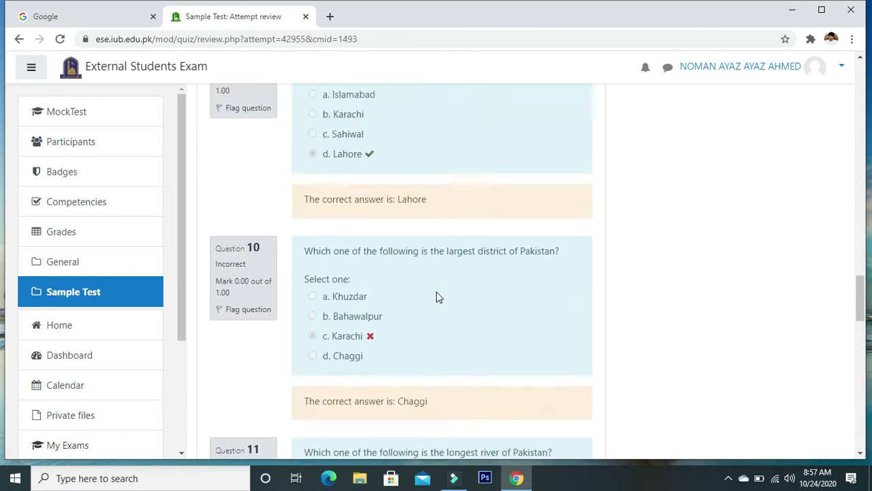
scroll(438, 298, up, 19)
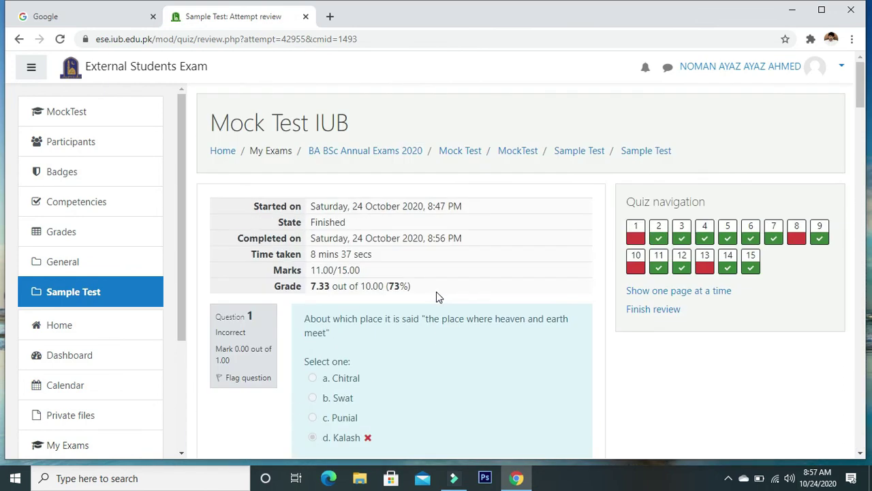